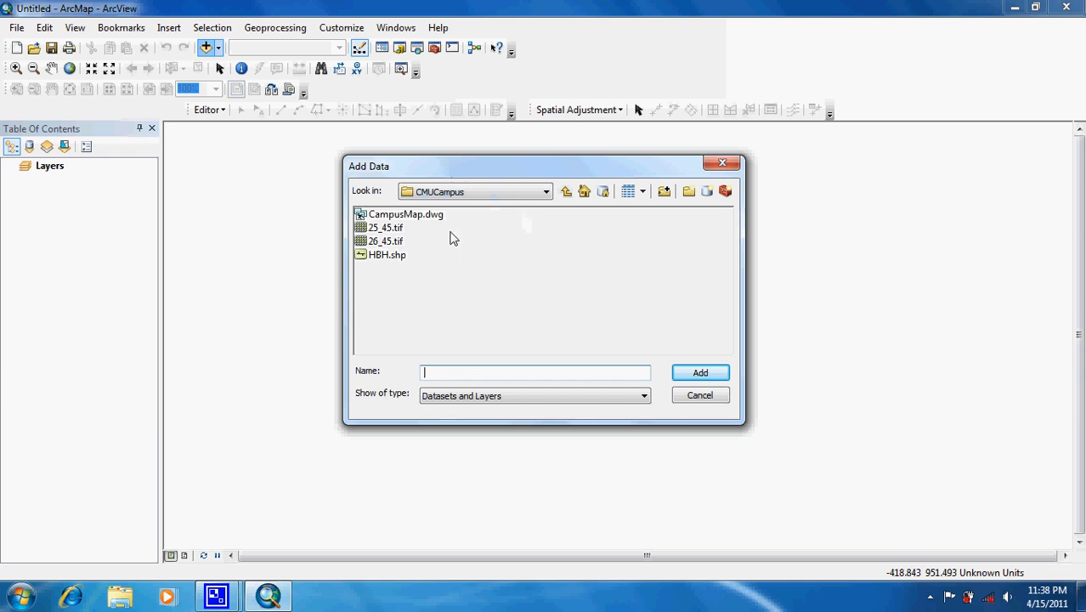
# Add the raster images 25_45.tif and 26_45.tif from the CMUCampus folder to the map.
pyautogui.moveTo(421, 245); pyautogui.dragTo(390, 231)
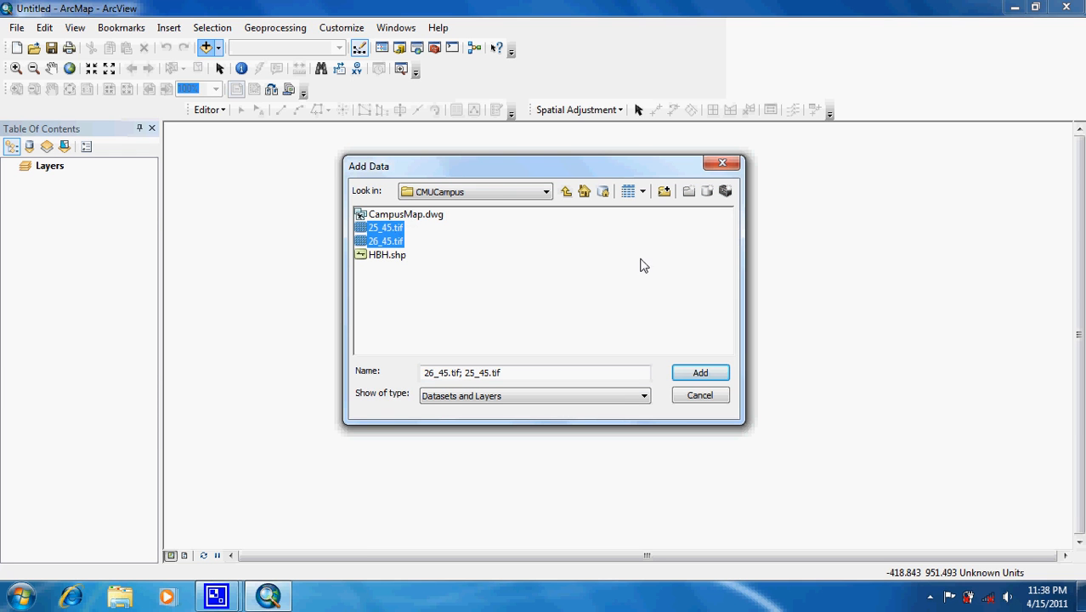
pyautogui.click(700, 372)
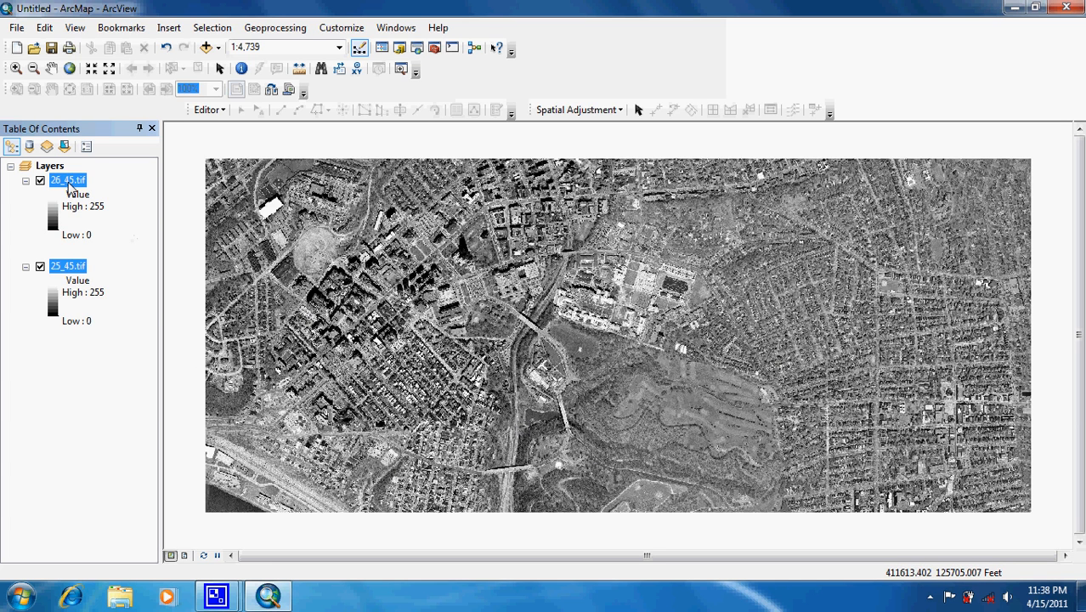
# Set the display transparency of both raster layers, 25_45.tif and 26_45.tif, to 20%.
pyautogui.doubleClick(71, 269)
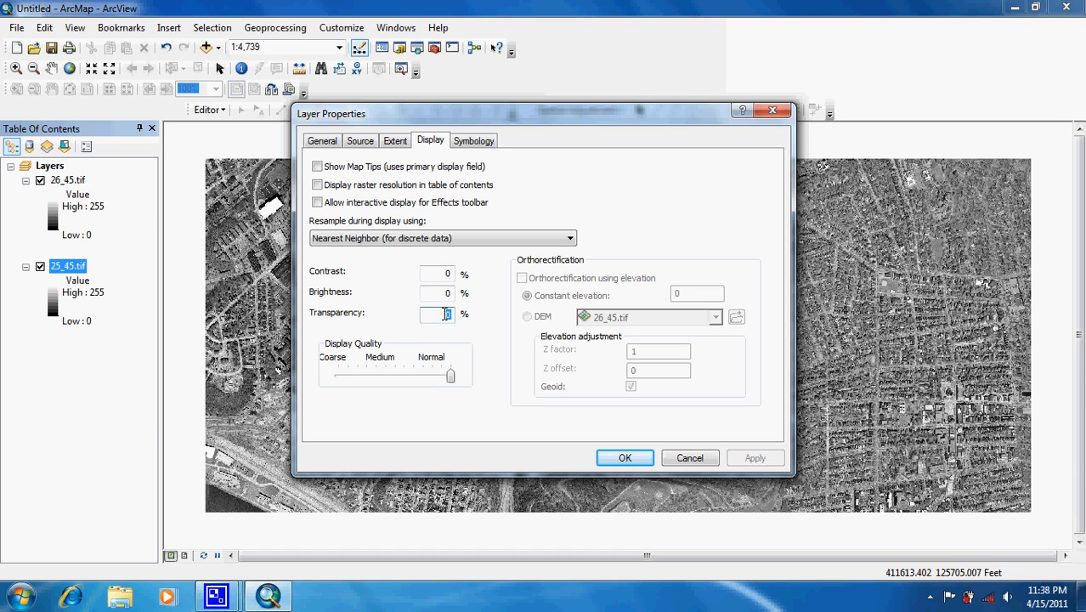
pyautogui.write('20')
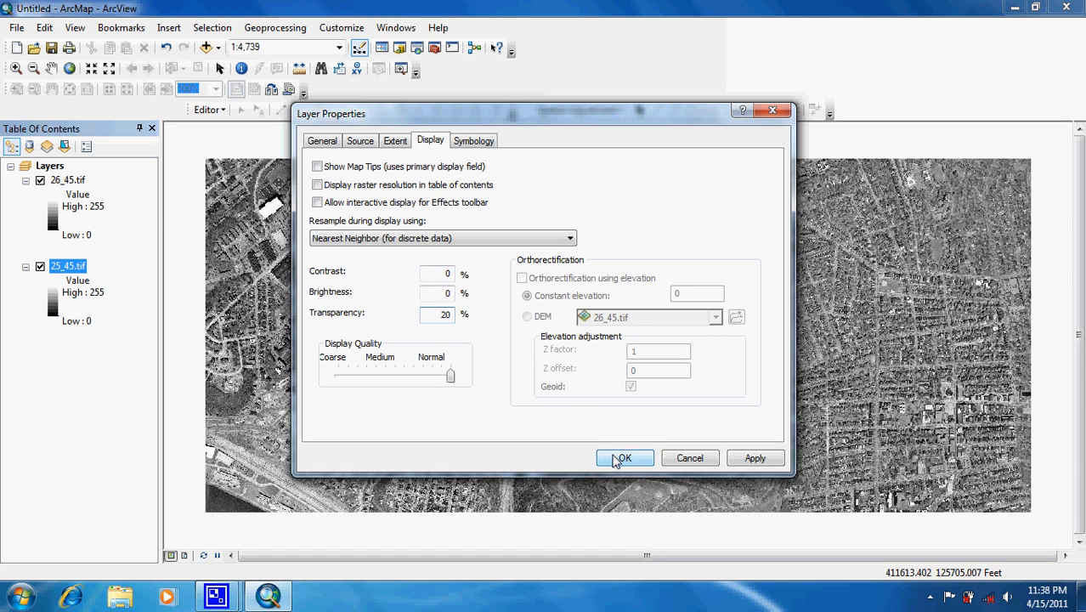
pyautogui.click(624, 457)
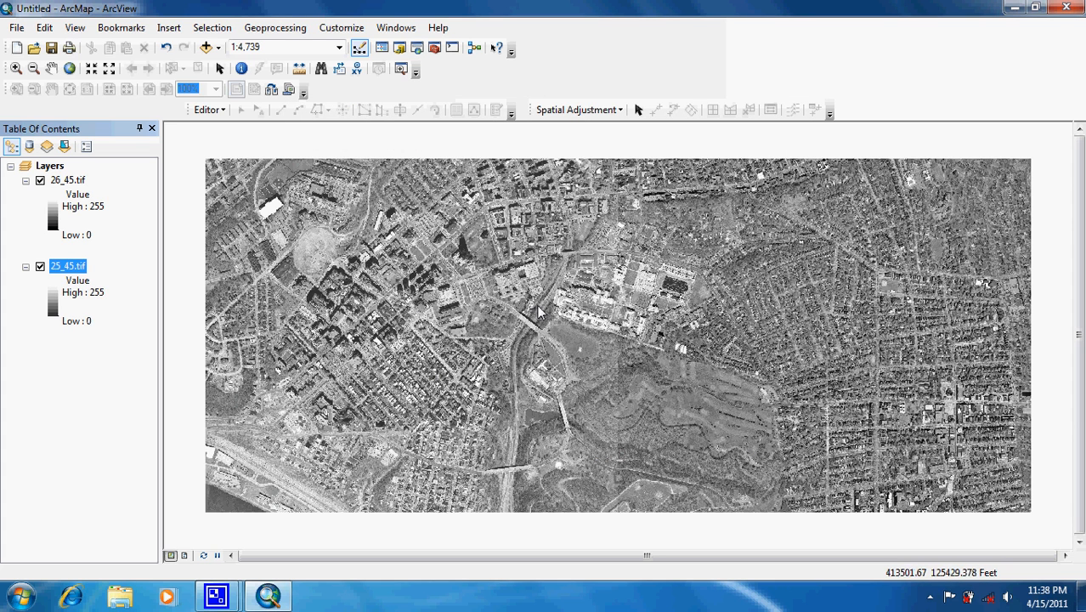
pyautogui.doubleClick(67, 181)
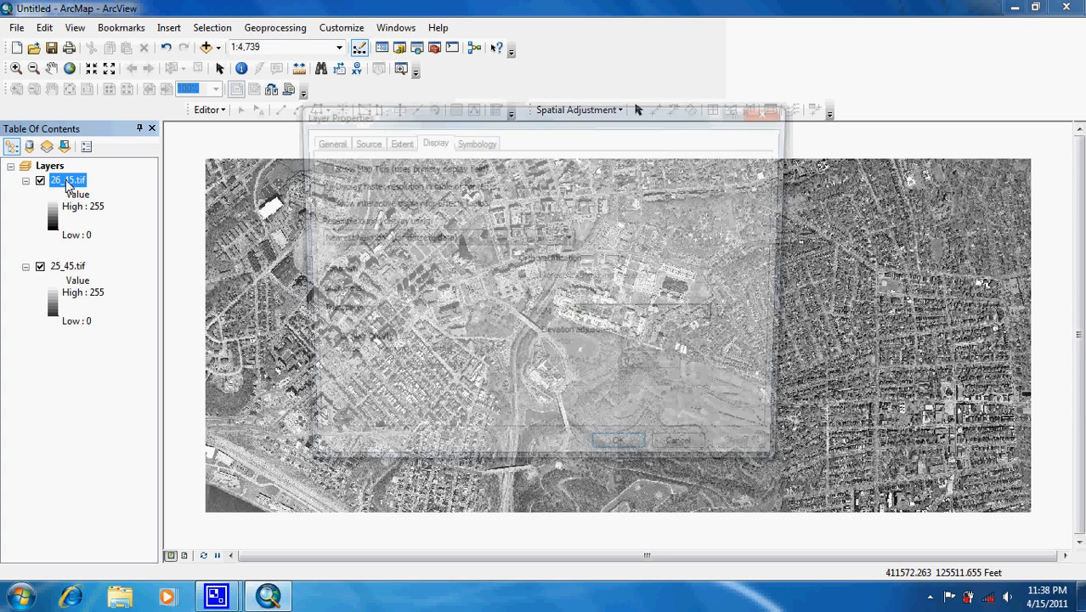
pyautogui.doubleClick(444, 314)
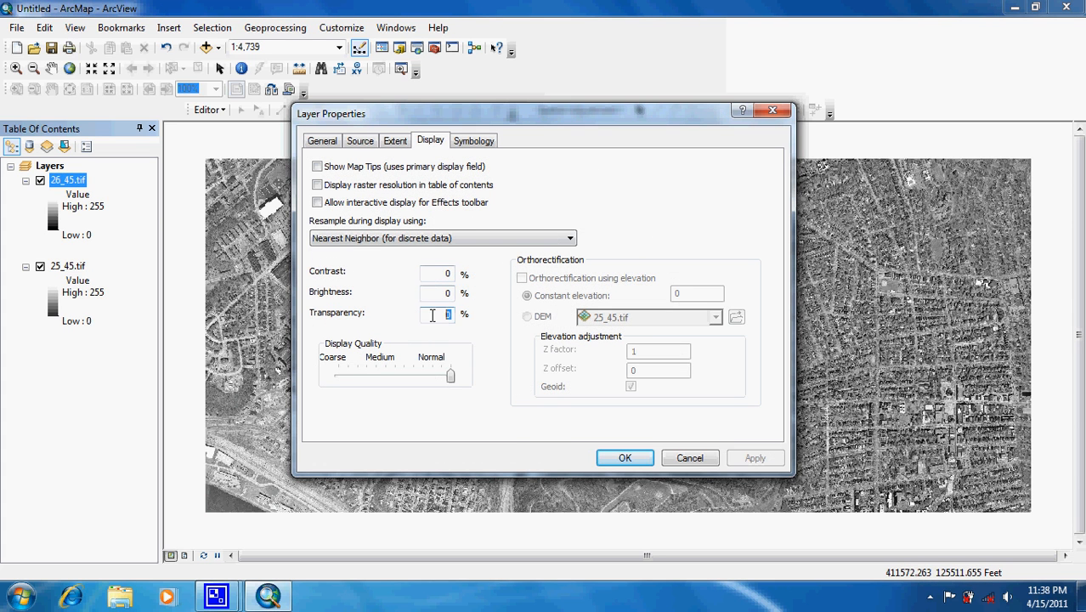
pyautogui.write('20')
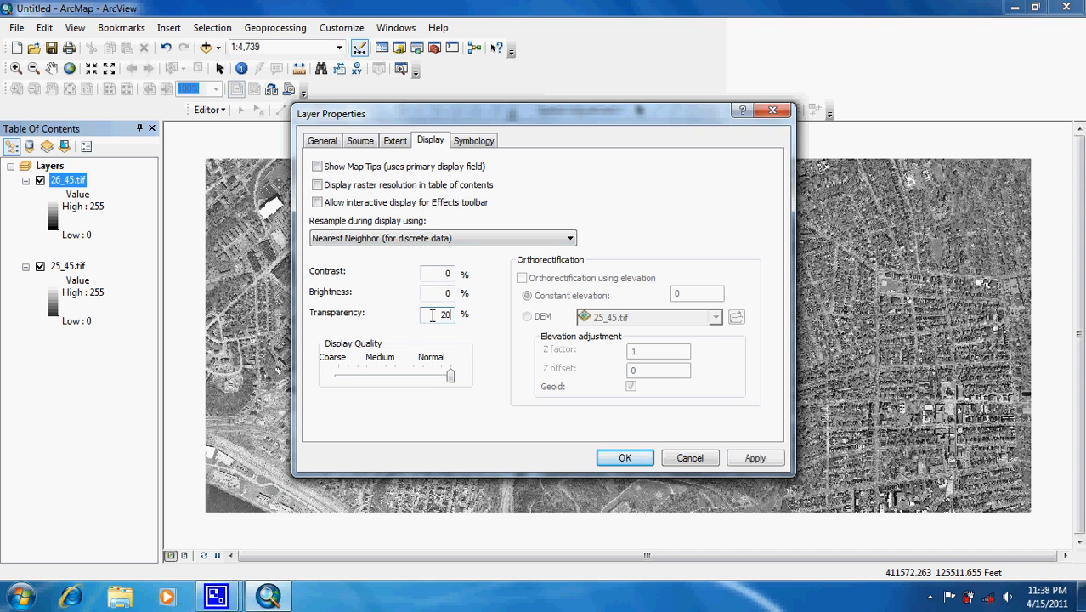
pyautogui.click(623, 458)
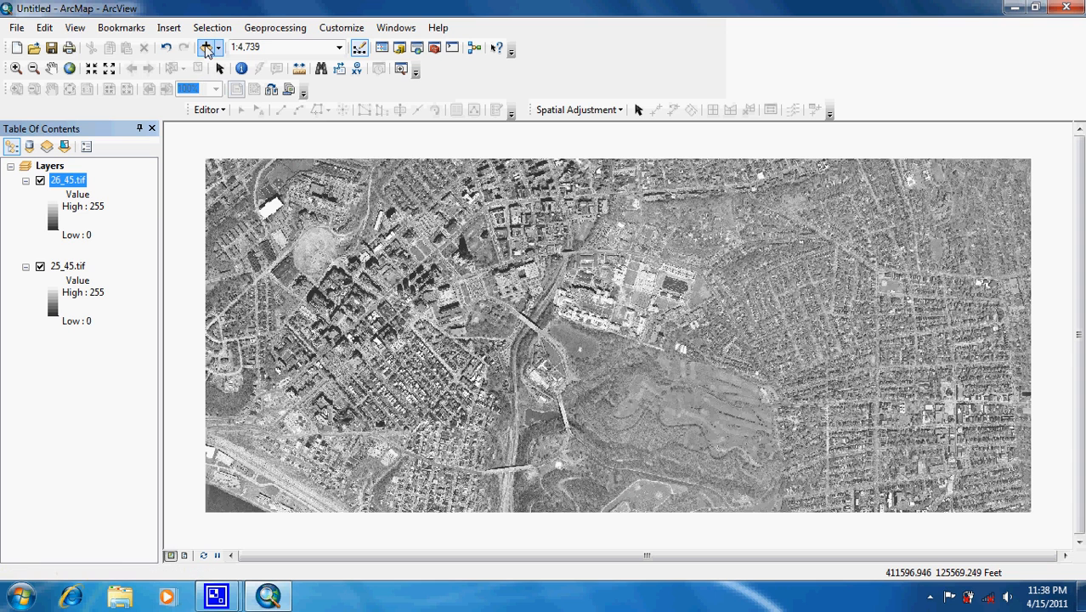
# Add the HBH.shp shapefile from the CMUCampus folder to the map.
pyautogui.click(206, 48)
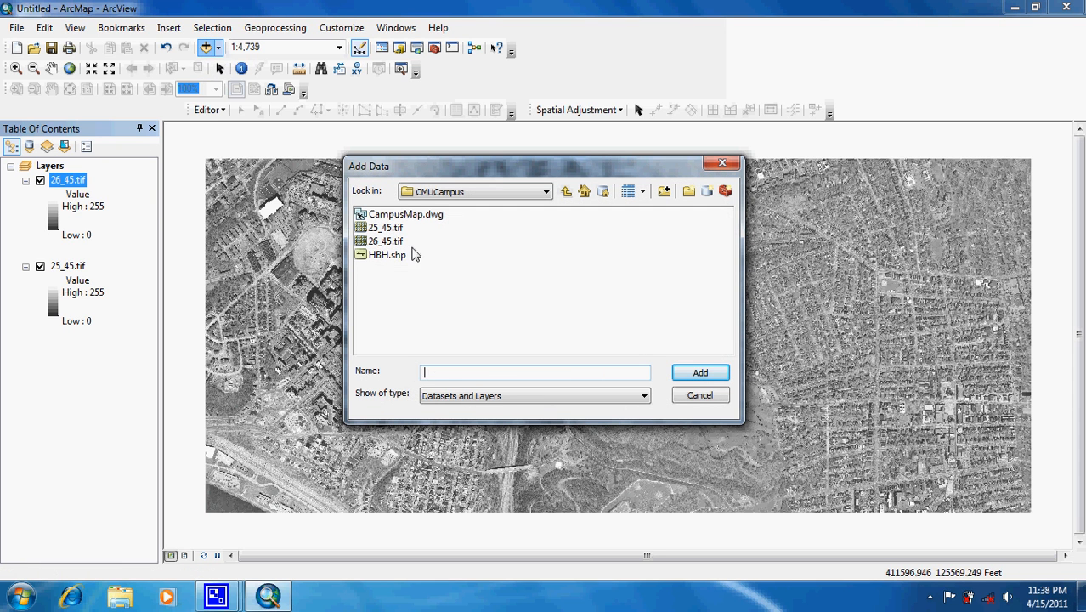
pyautogui.click(389, 255)
pyautogui.click(389, 256)
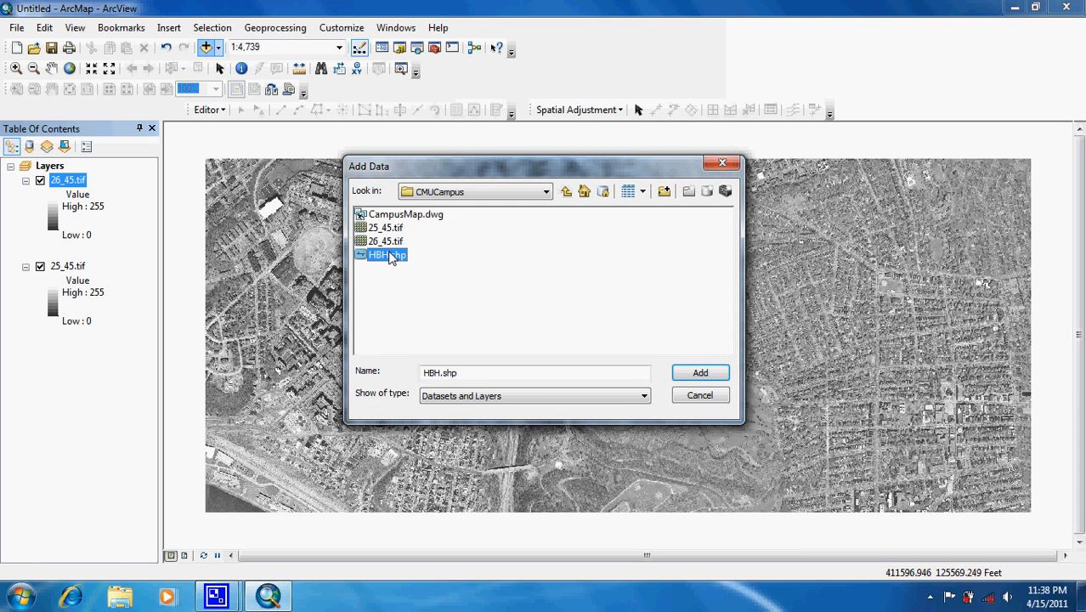
pyautogui.doubleClick(390, 256)
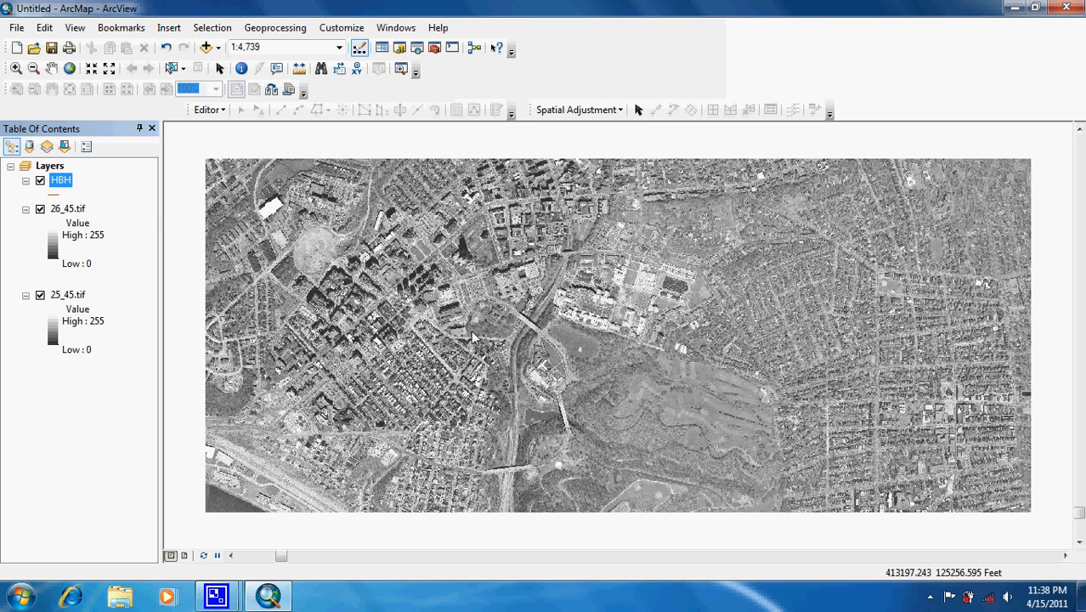
# Compare the locations of the HBH building outline and the aerial images, both at full extent and close up.
pyautogui.click(69, 70)
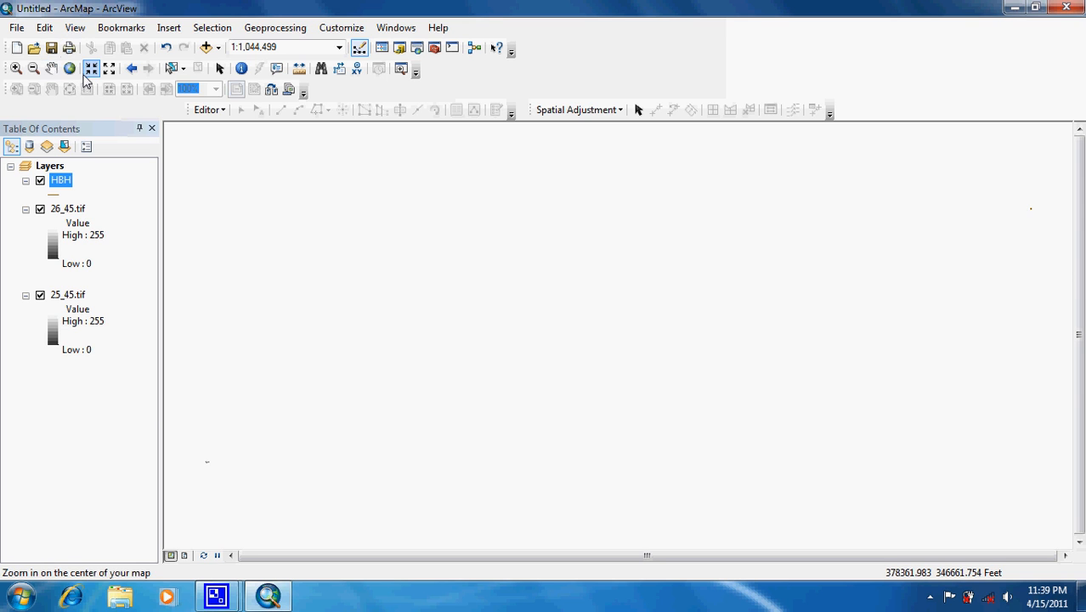
pyautogui.click(15, 68)
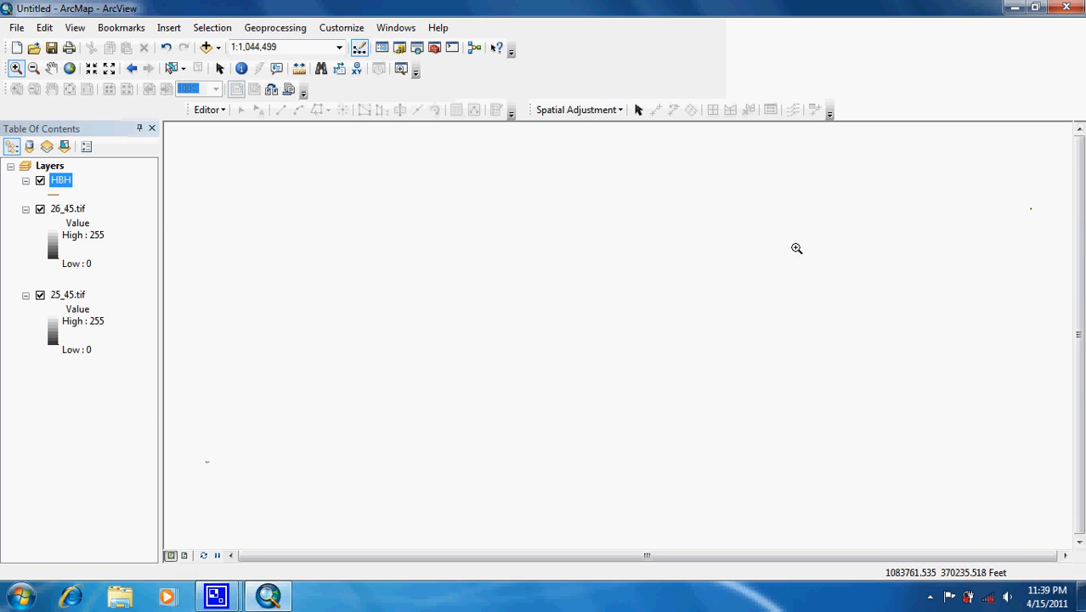
pyautogui.moveTo(1027, 185); pyautogui.dragTo(1040, 220)
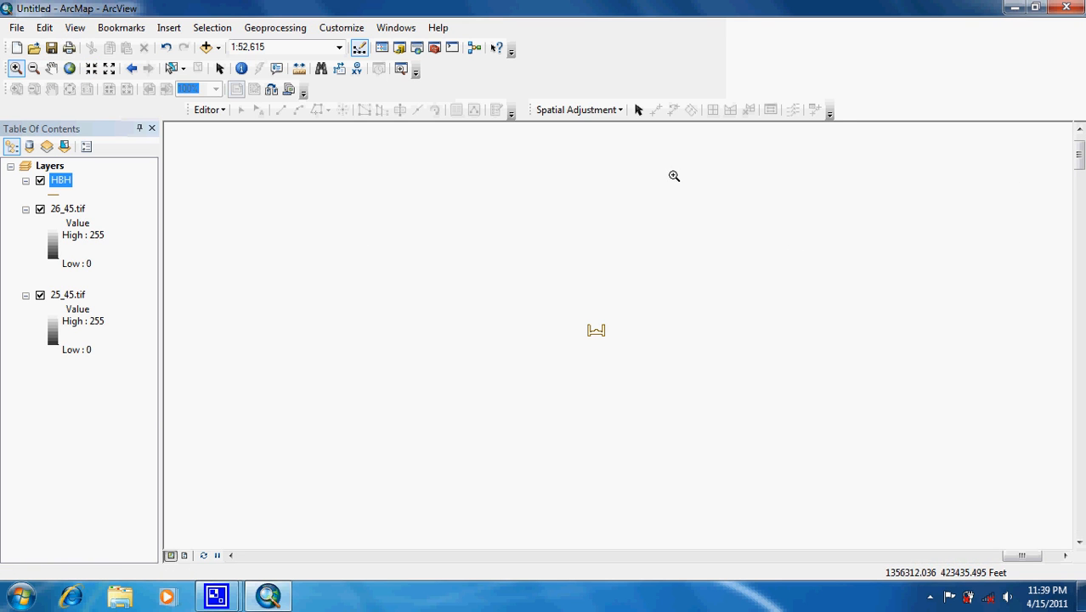
pyautogui.click(132, 68)
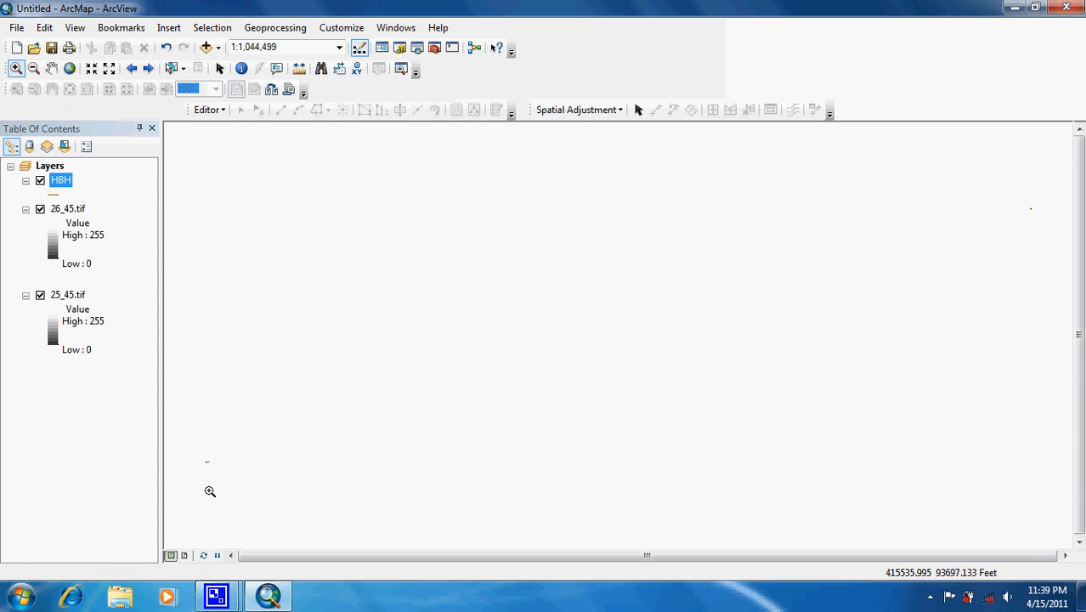
pyautogui.moveTo(202, 461); pyautogui.dragTo(215, 468)
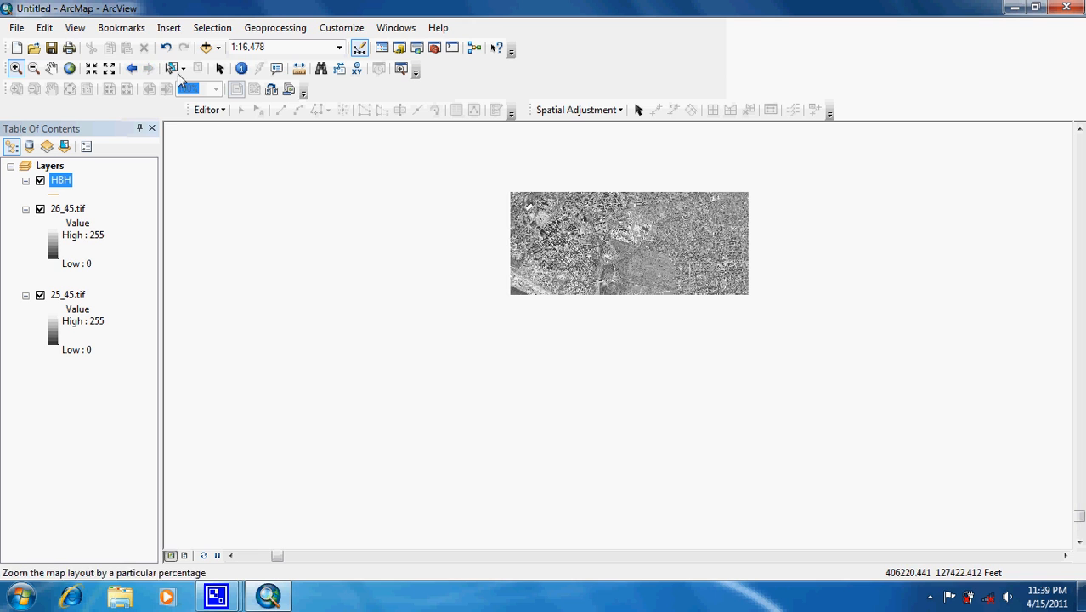
pyautogui.click(132, 68)
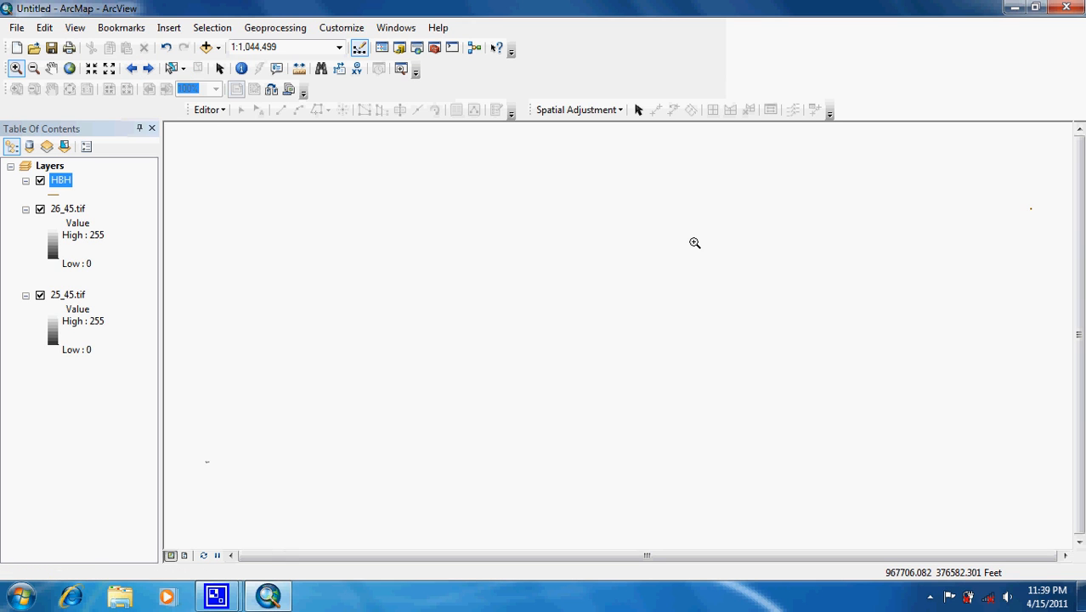
# Start an edit session, activate the Edit tool and auto-hide the Create Features window.
pyautogui.click(213, 114)
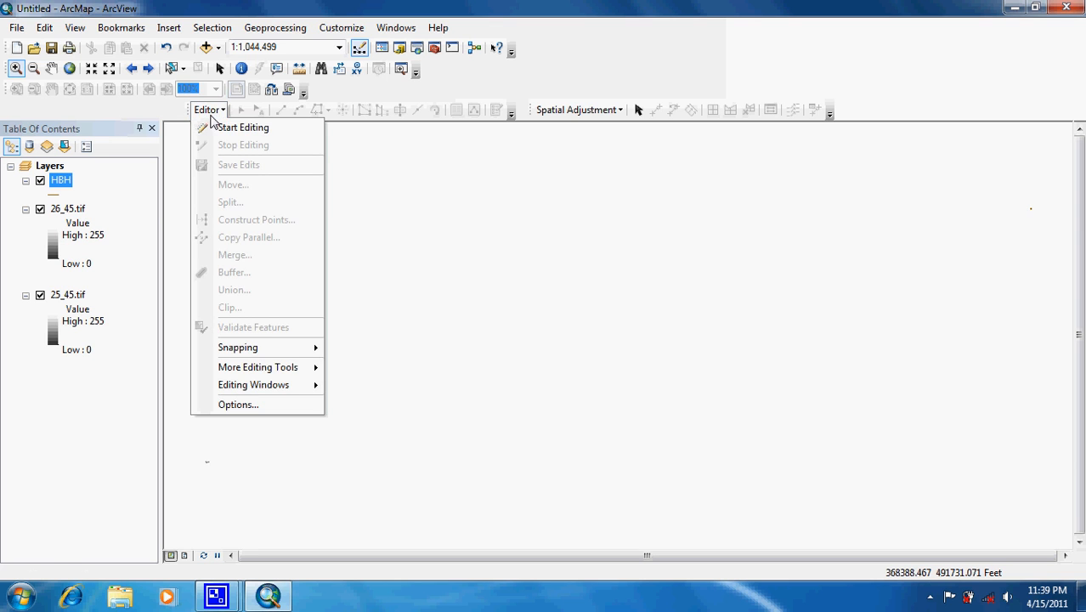
pyautogui.click(218, 126)
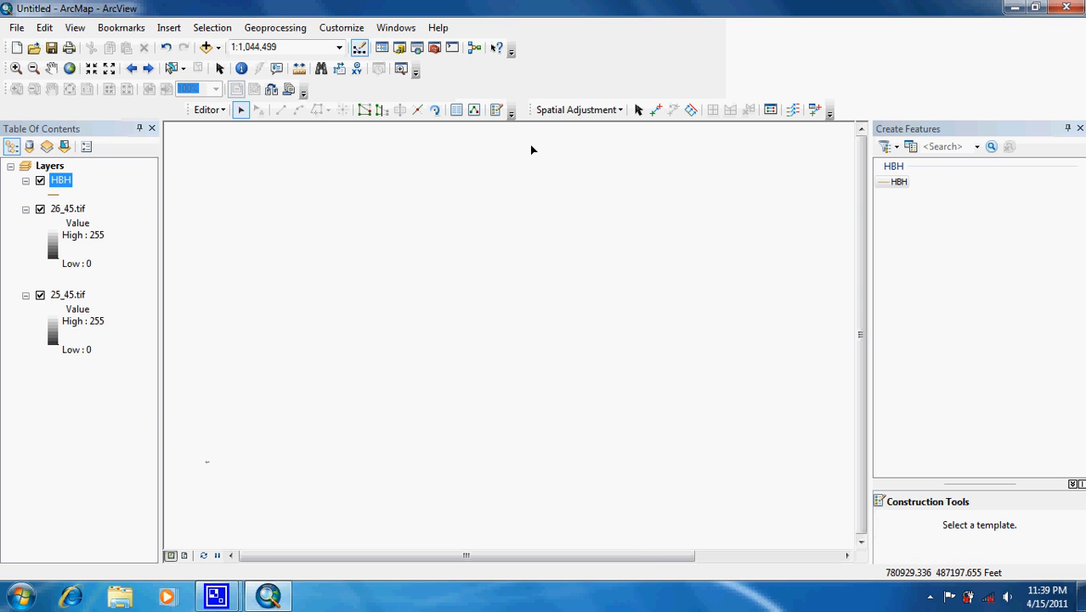
pyautogui.click(898, 182)
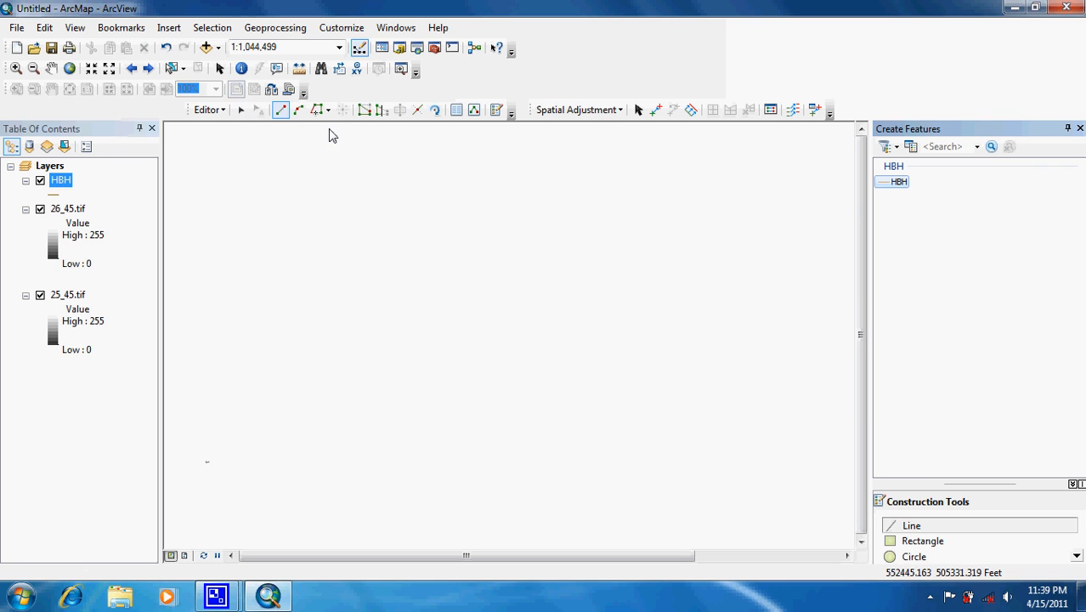
pyautogui.click(240, 111)
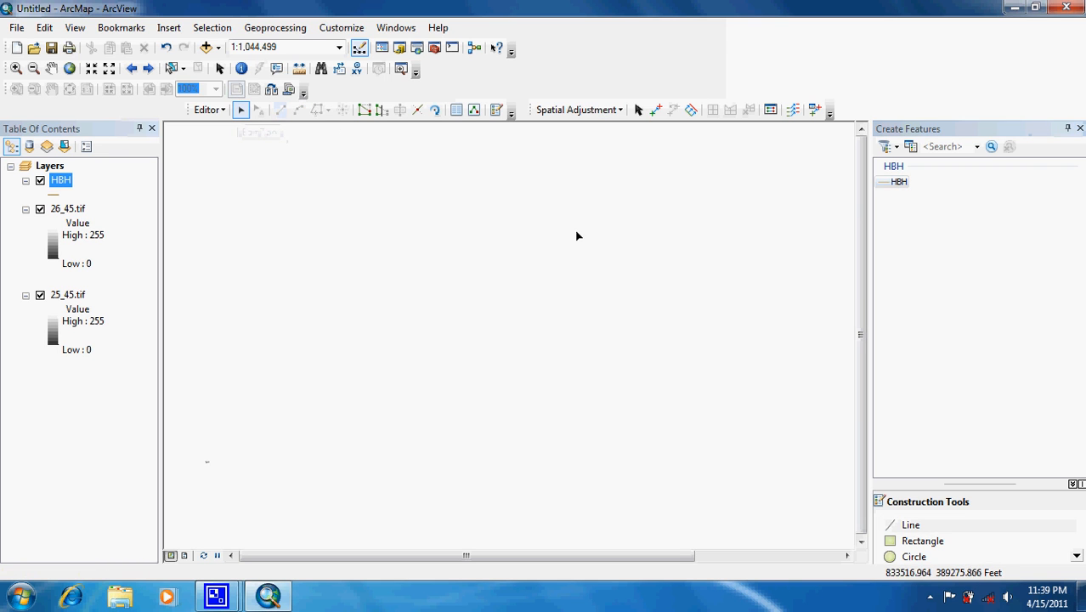
pyautogui.click(1067, 128)
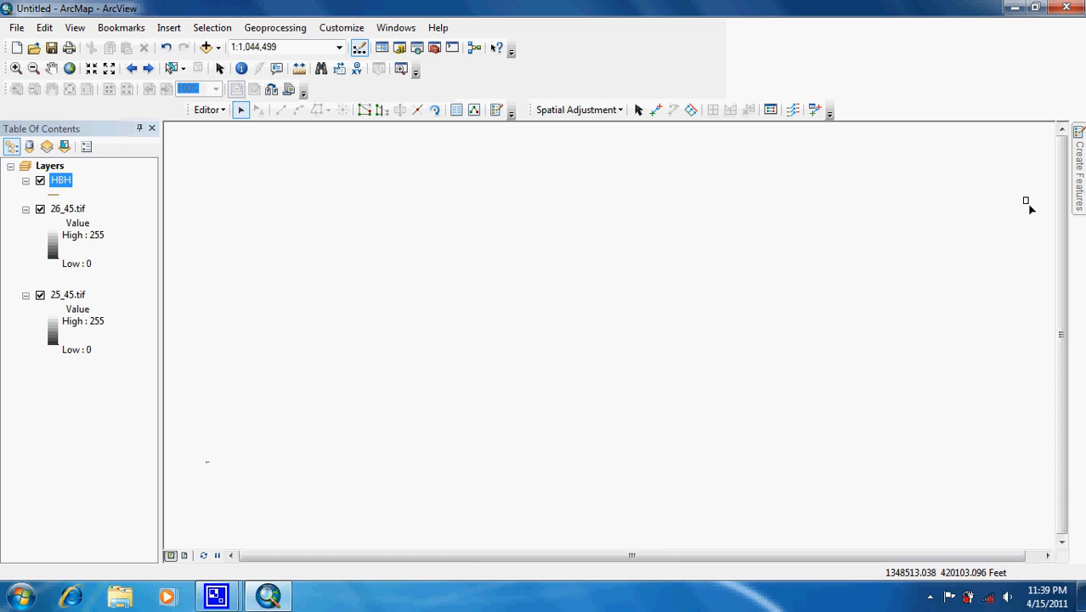
# Select the HBH building outline and move it onto the aerial imagery, over the campus buildings north of the large open park area.
pyautogui.moveTo(1024, 200); pyautogui.dragTo(1042, 224)
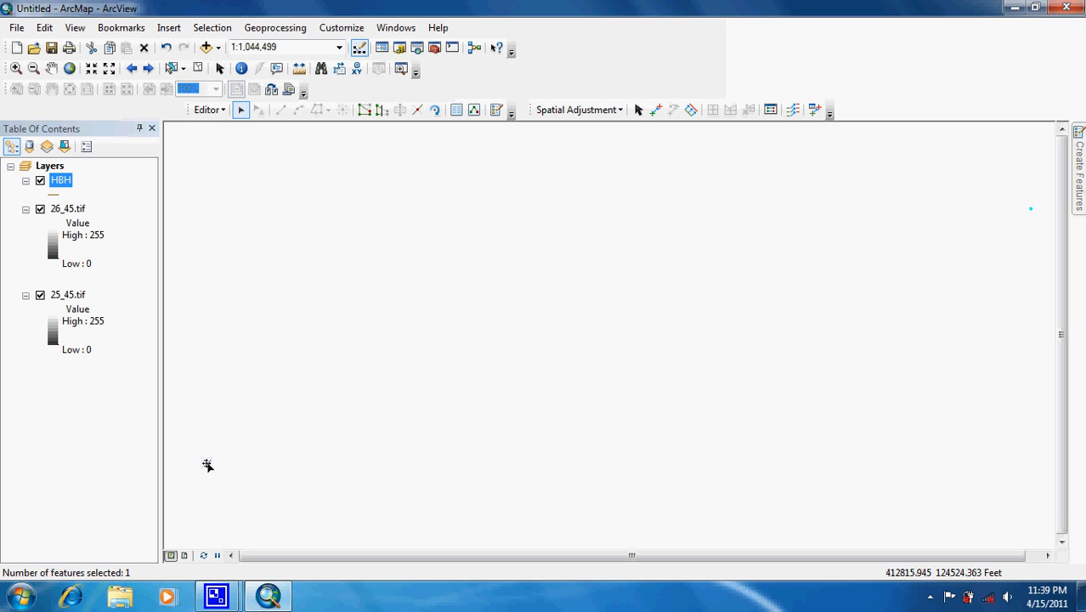
pyautogui.moveTo(207, 464); pyautogui.dragTo(207, 463)
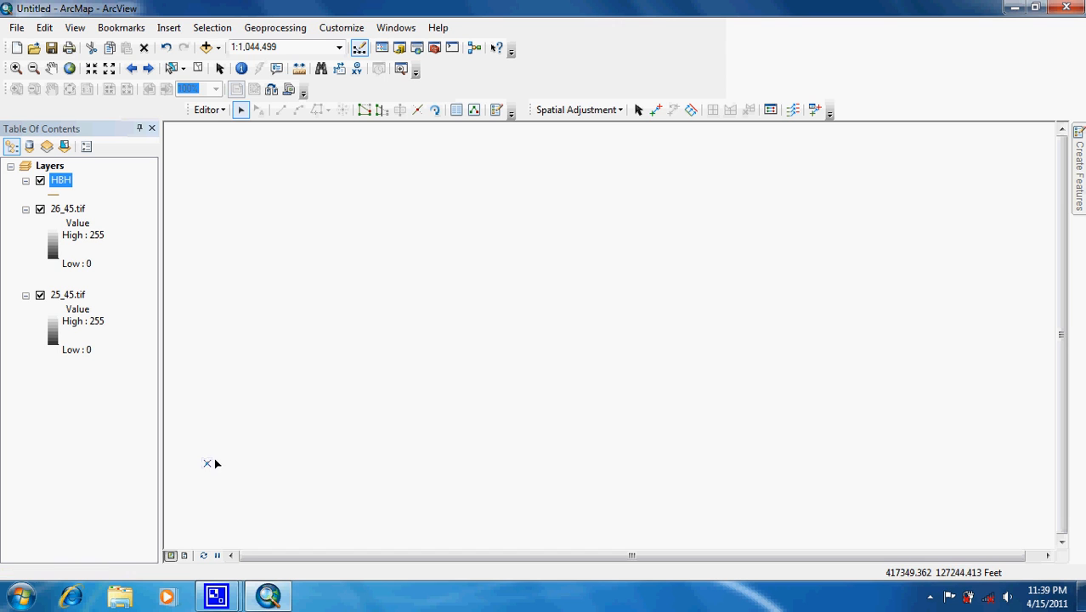
pyautogui.click(16, 68)
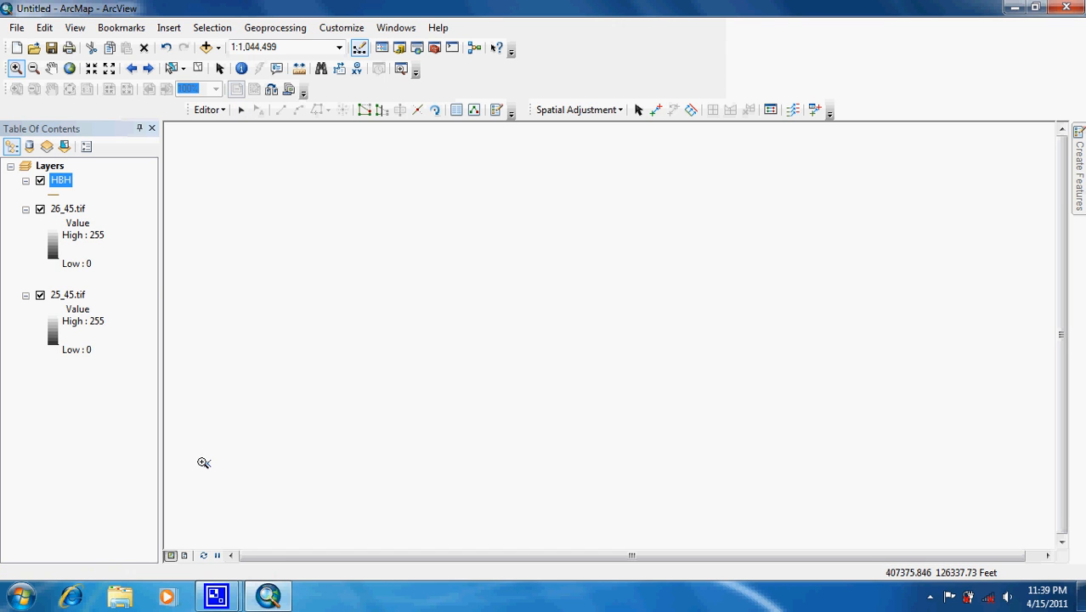
pyautogui.moveTo(211, 463); pyautogui.dragTo(216, 461)
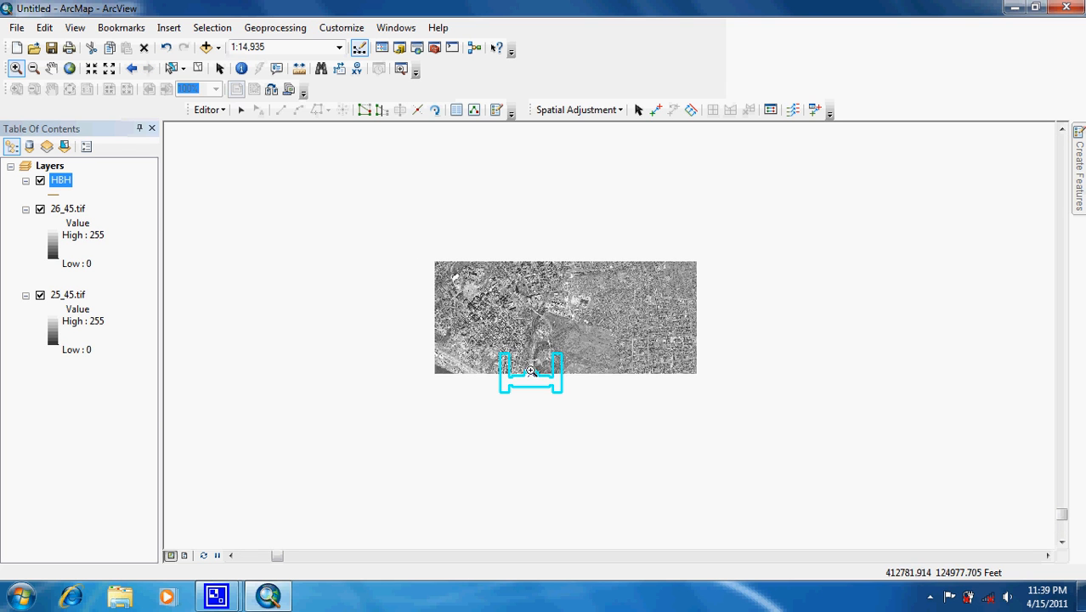
pyautogui.moveTo(411, 244); pyautogui.dragTo(718, 411)
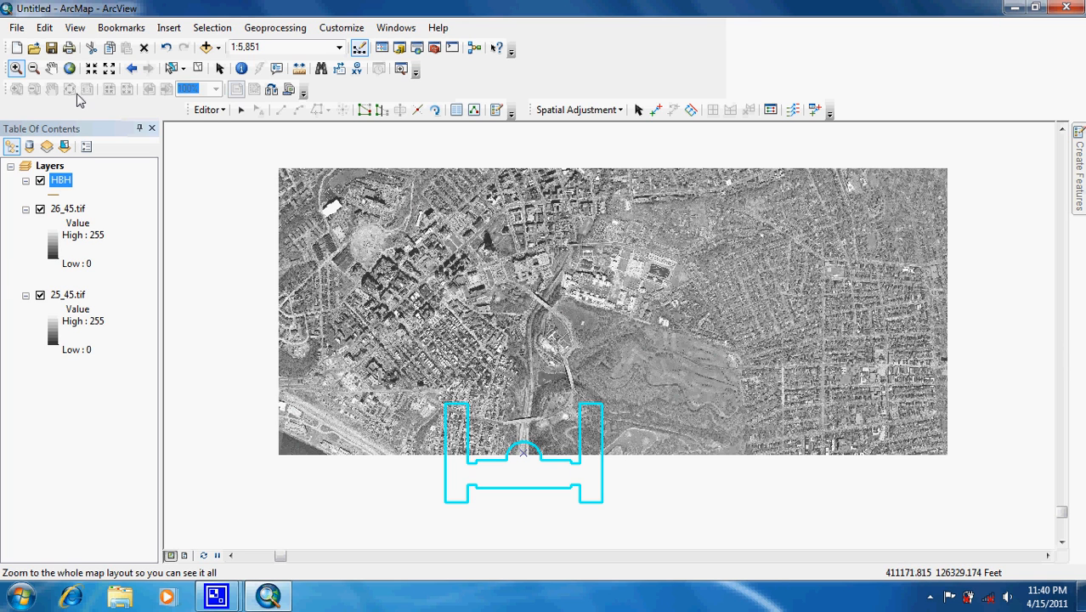
pyautogui.click(239, 111)
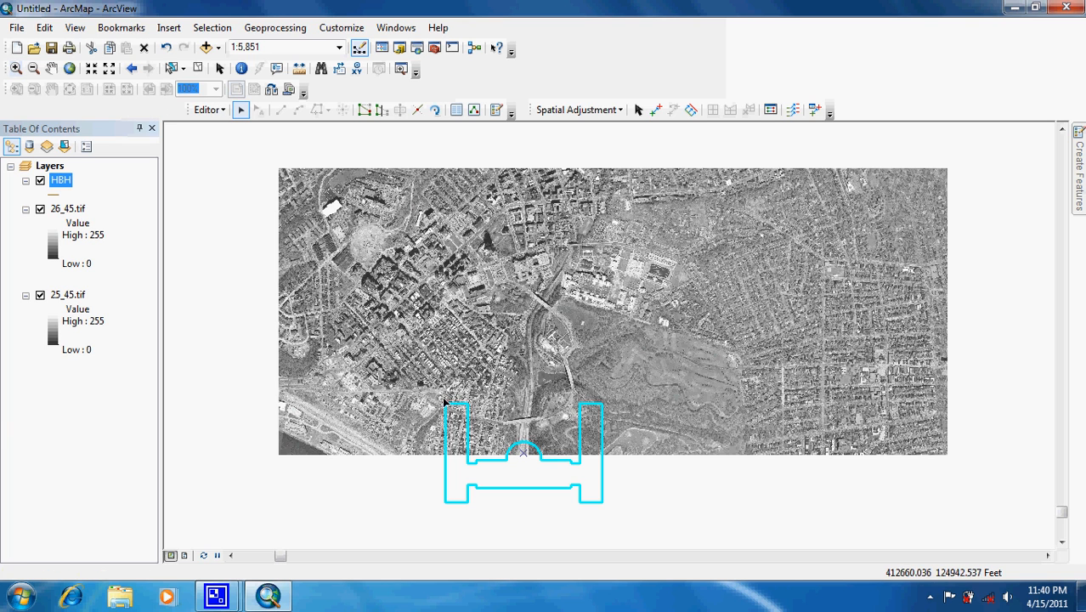
pyautogui.moveTo(538, 451); pyautogui.dragTo(600, 257)
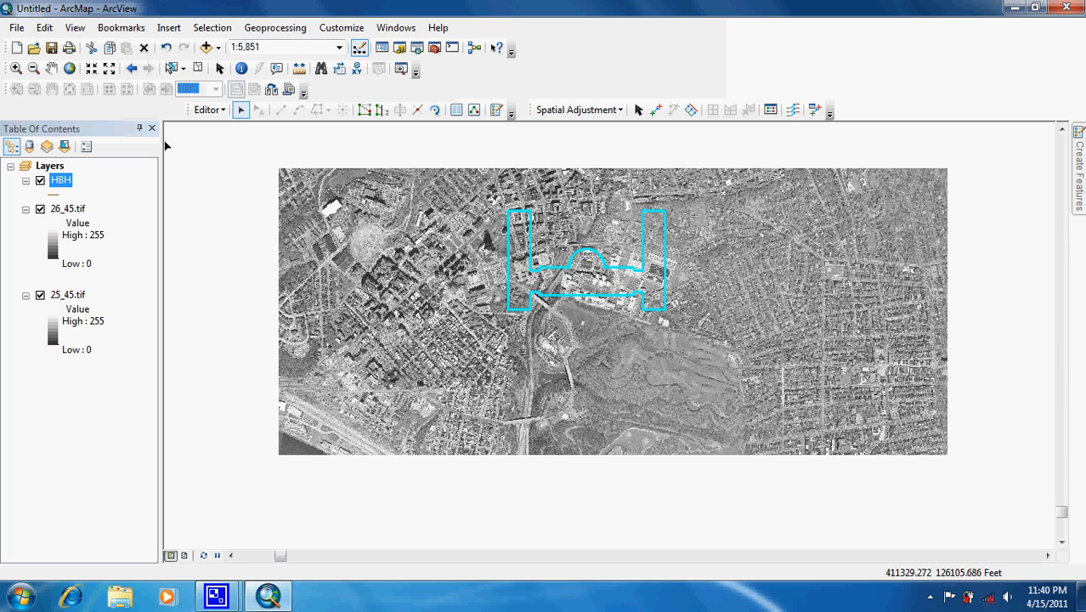
# Change the HBH layer's line symbol to red with a width of 1.5.
pyautogui.click(15, 68)
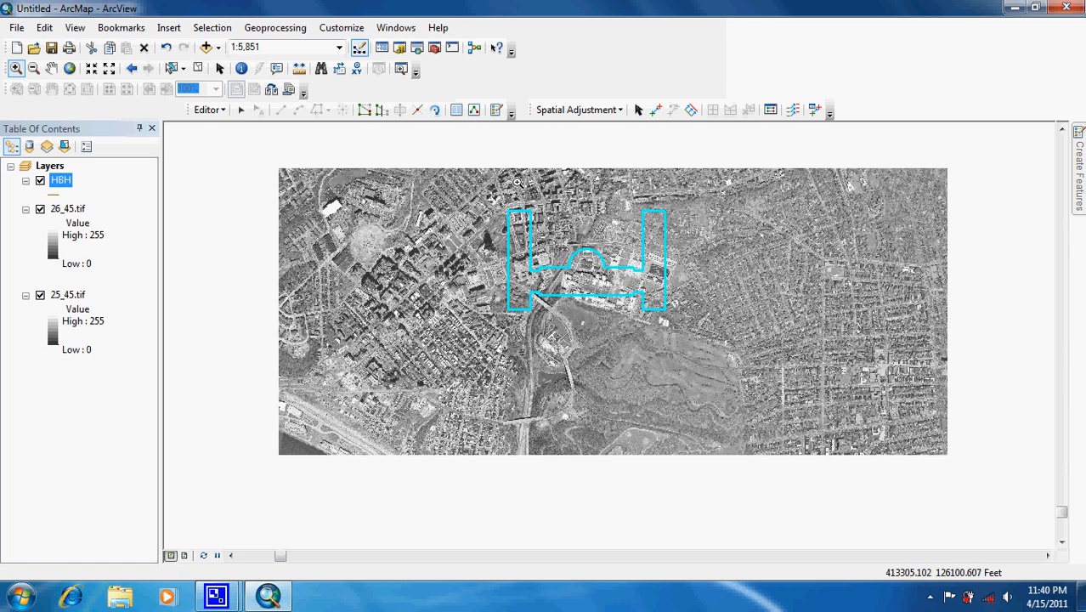
pyautogui.moveTo(498, 198); pyautogui.dragTo(704, 340)
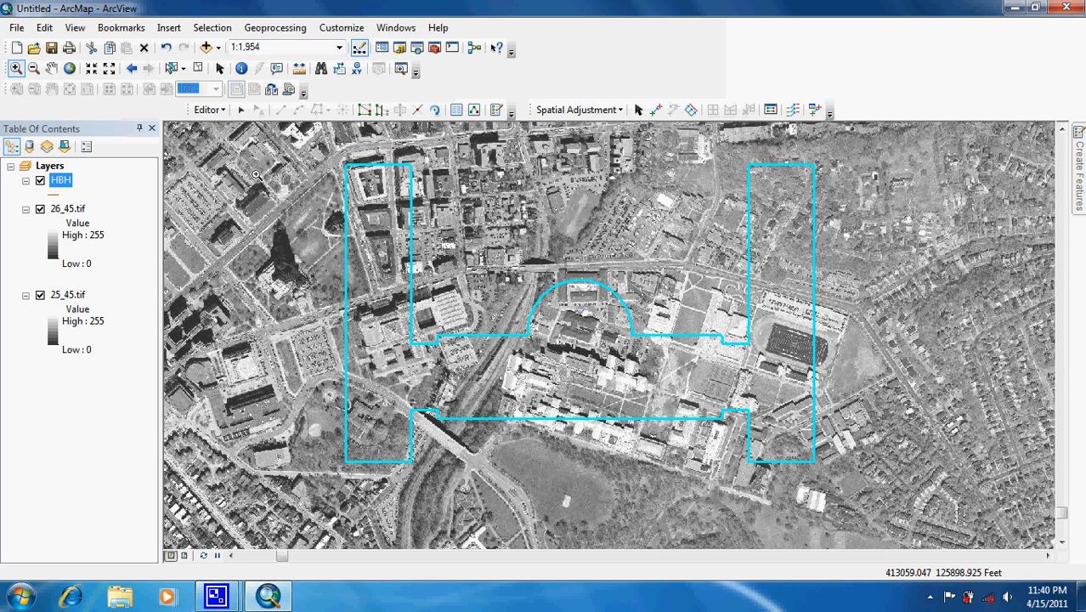
pyautogui.click(241, 110)
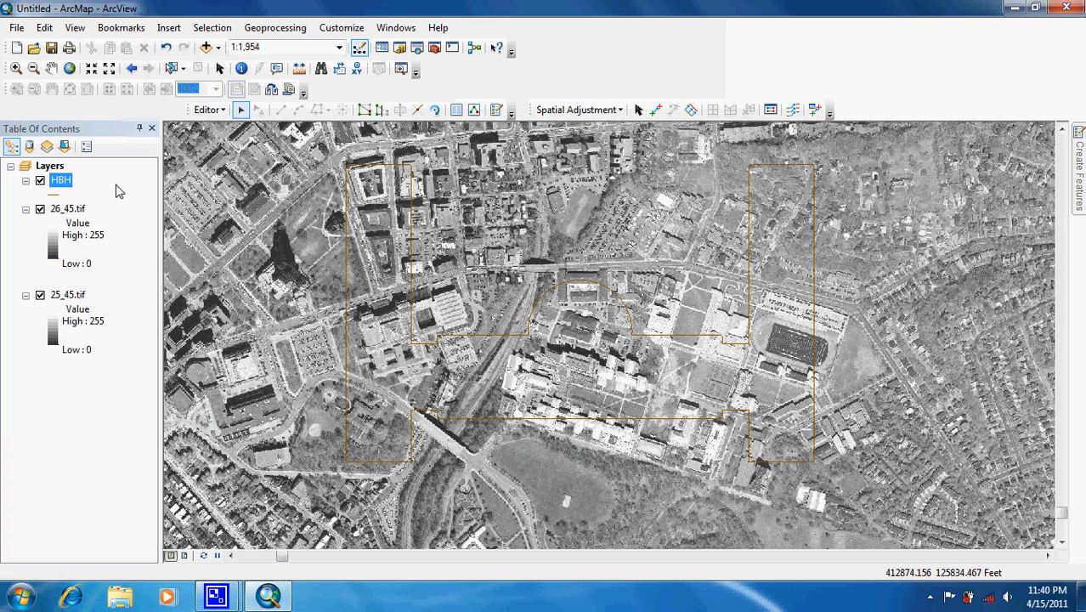
pyautogui.click(53, 198)
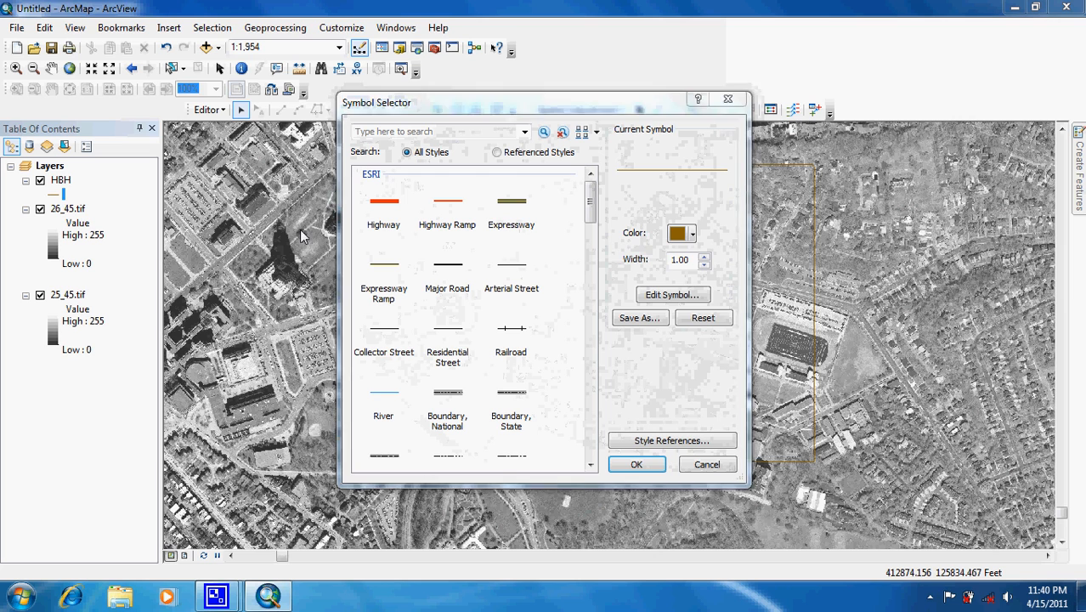
pyautogui.click(693, 234)
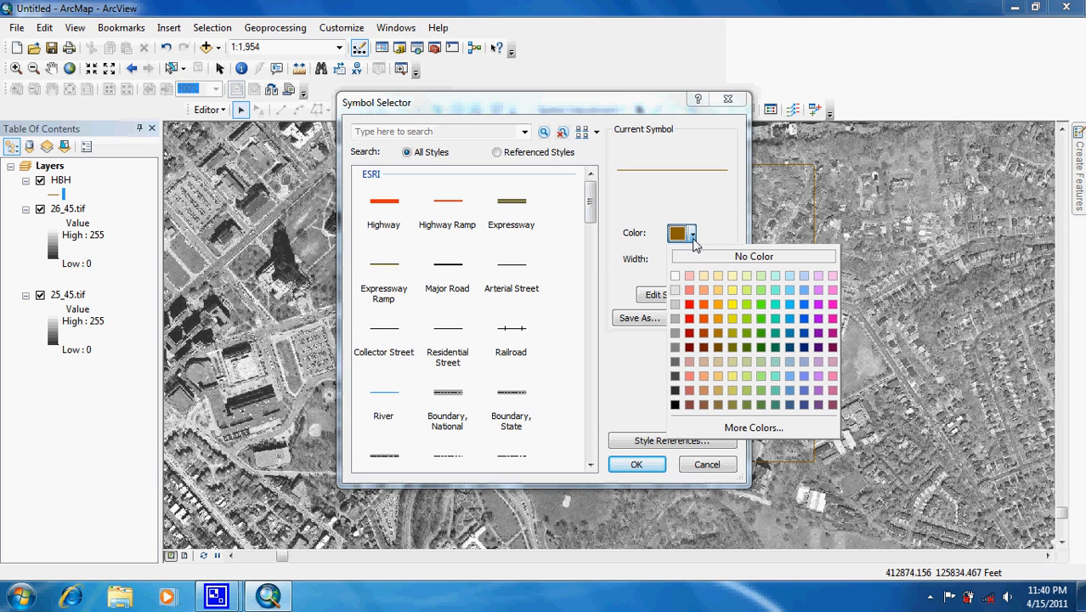
pyautogui.click(689, 304)
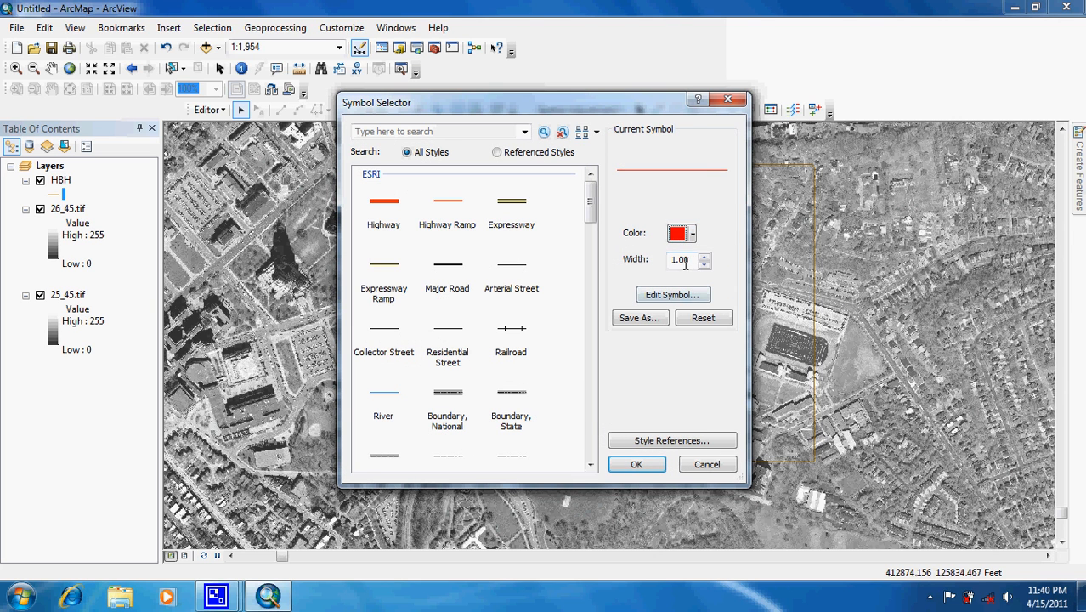
pyautogui.write('1.5')
pyautogui.click(637, 463)
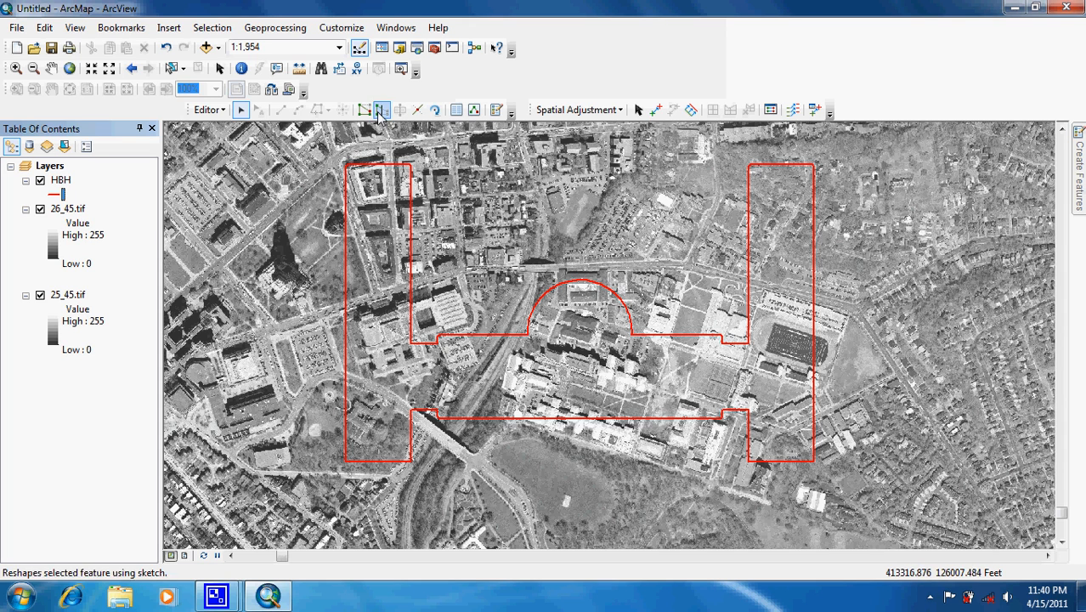
# Select the HBH building outline and rotate it by about 180 degrees so that its semicircular arc faces south.
pyautogui.click(411, 167)
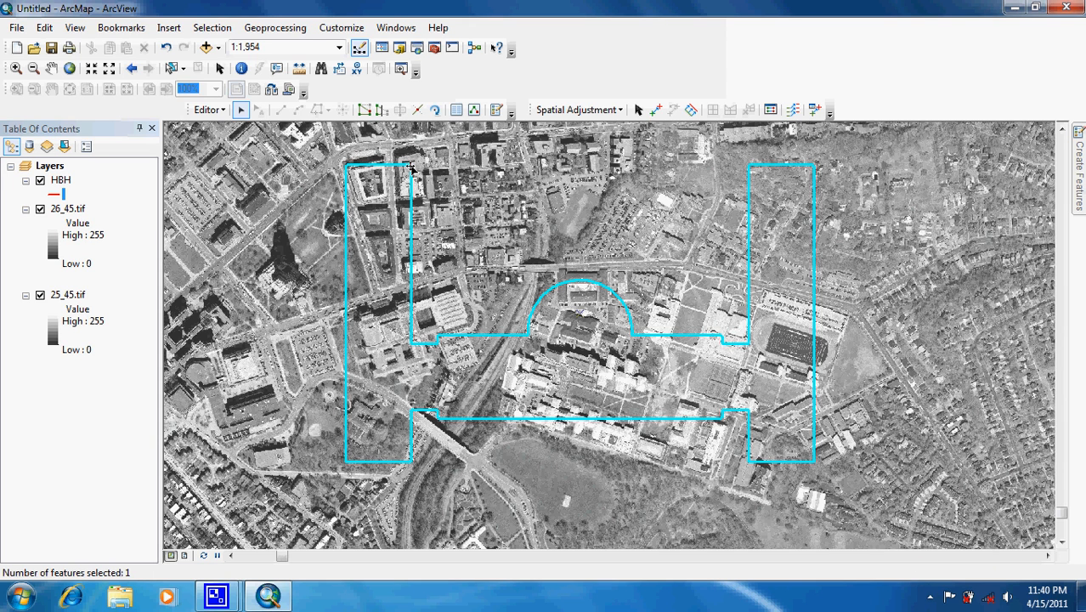
pyautogui.click(435, 110)
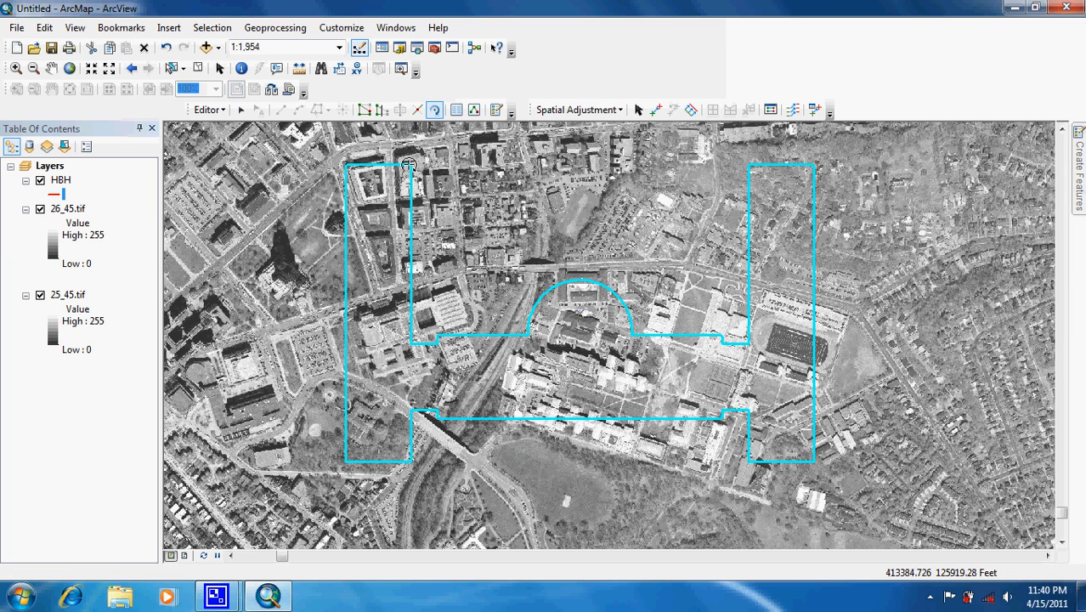
pyautogui.moveTo(409, 165); pyautogui.dragTo(690, 401)
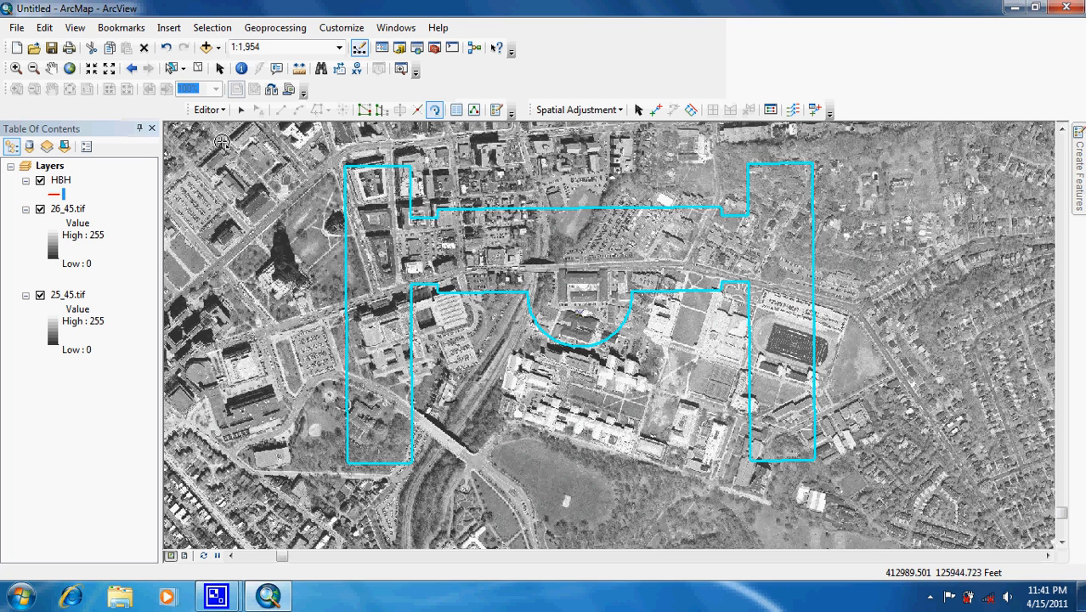
# Turn the Spatial Adjustment toolbar off and back on.
pyautogui.click(217, 110)
pyautogui.moveTo(269, 368)
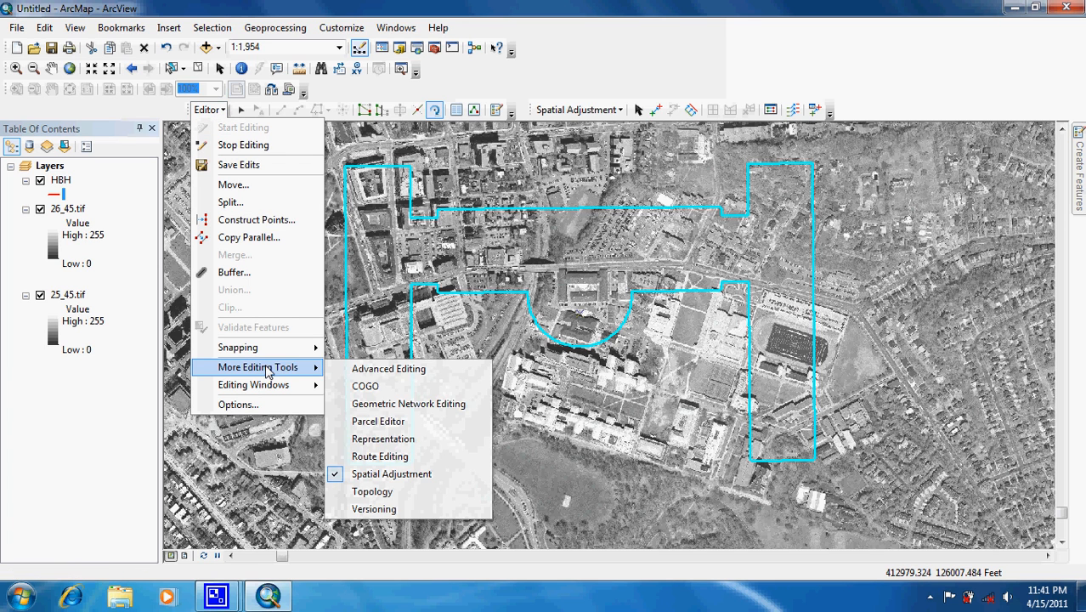
pyautogui.click(347, 474)
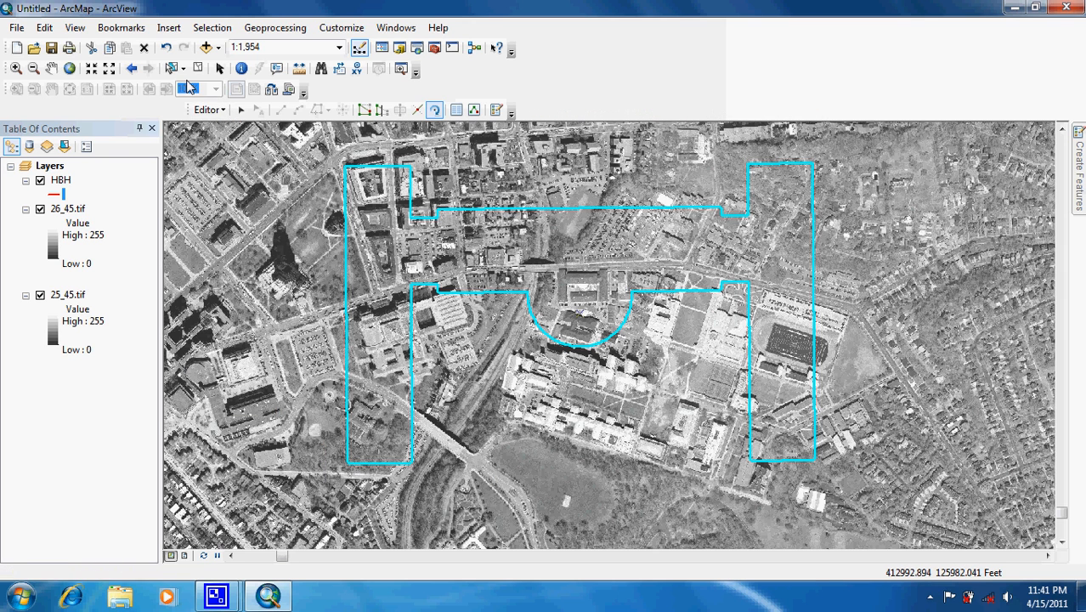
pyautogui.click(211, 112)
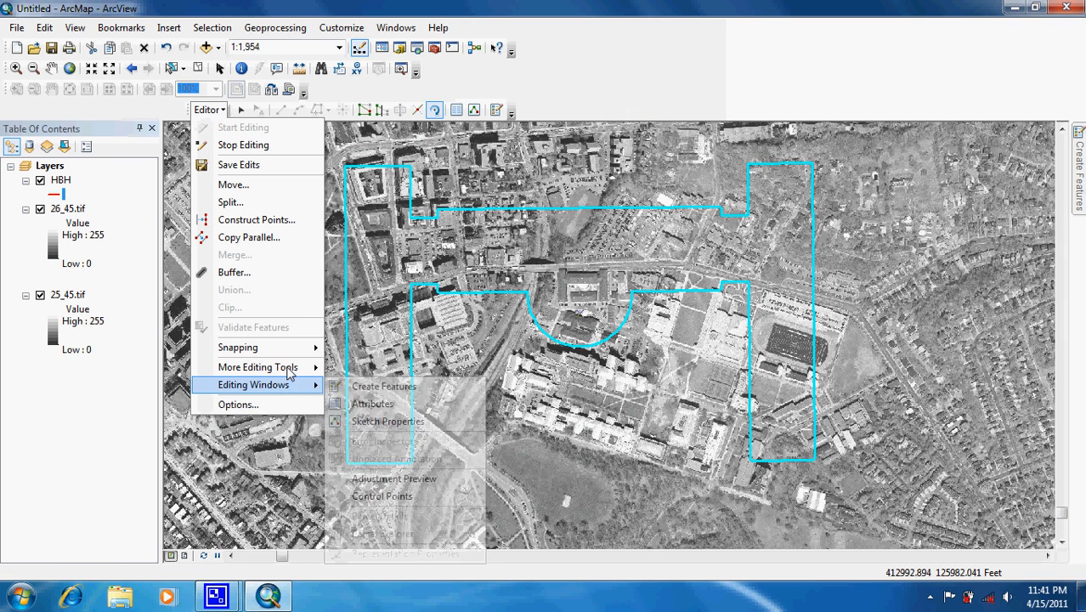
pyautogui.moveTo(288, 369)
pyautogui.click(365, 473)
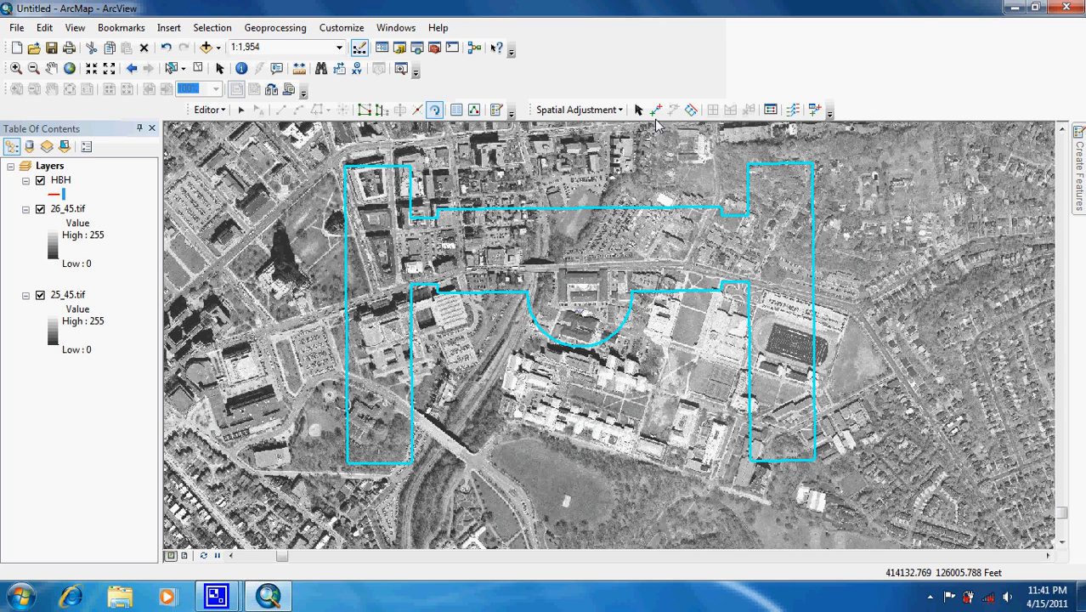
# Set the spatial adjustment method to Transformation - Similarity.
pyautogui.click(616, 111)
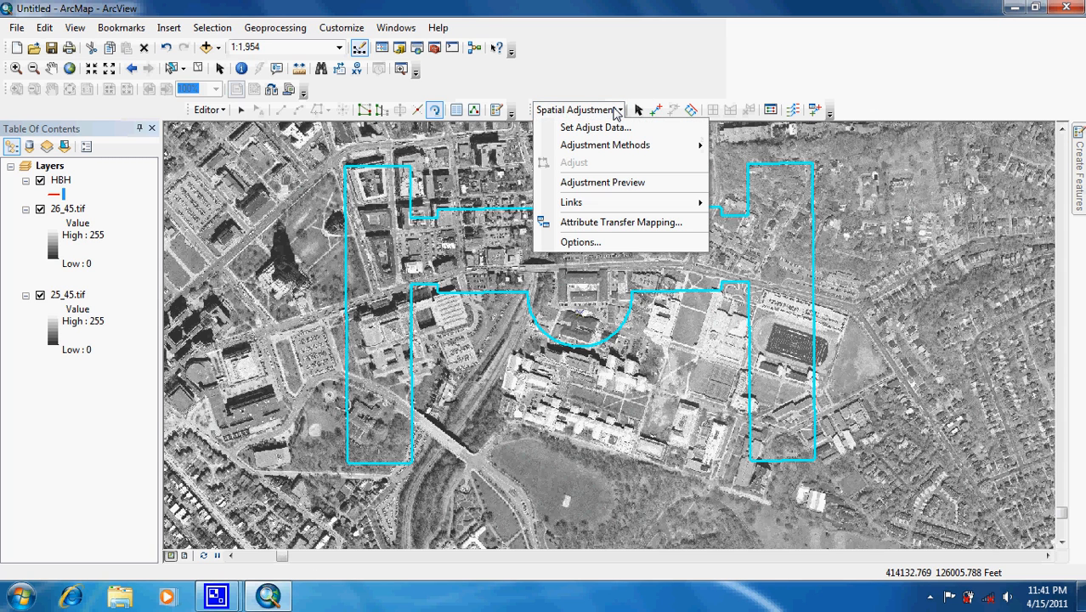
pyautogui.moveTo(627, 149)
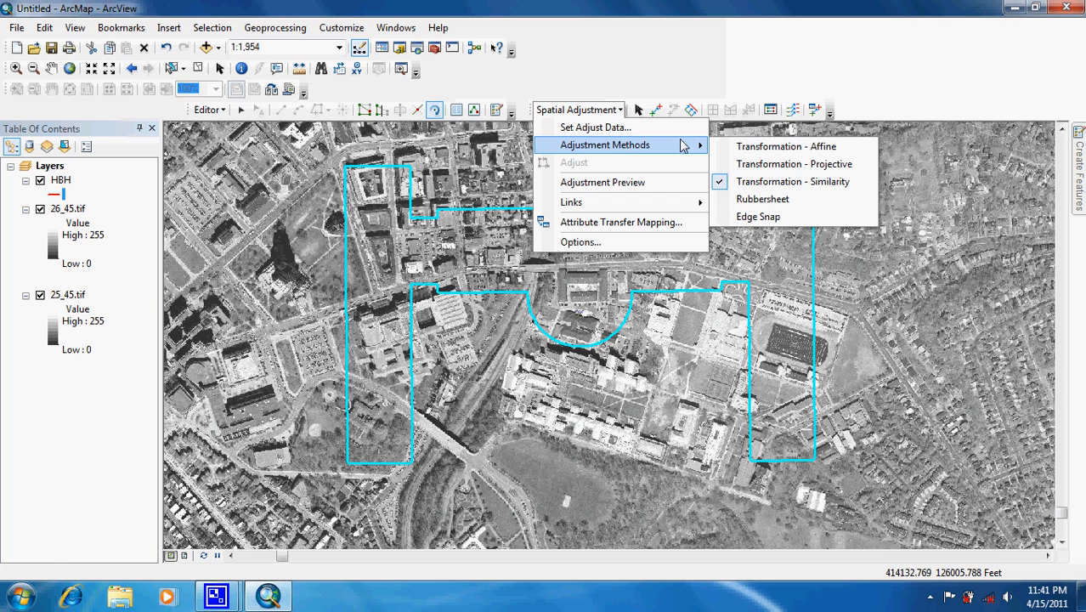
pyautogui.click(771, 183)
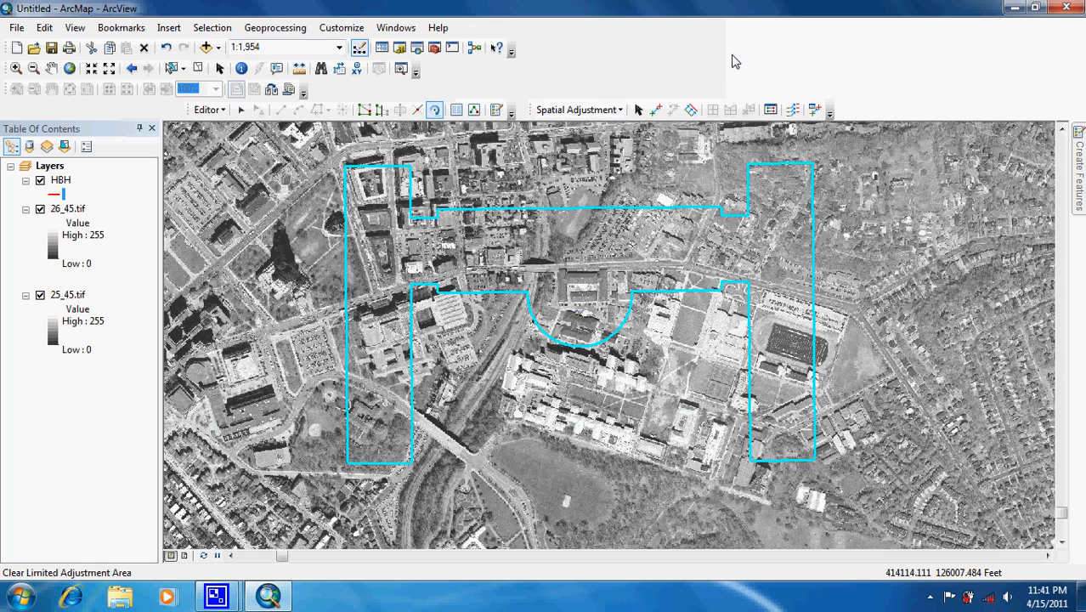
# Add displacement links from the two northern corners of the outline's west wing to the matching northwest corners of the building in the aerial image.
pyautogui.click(656, 111)
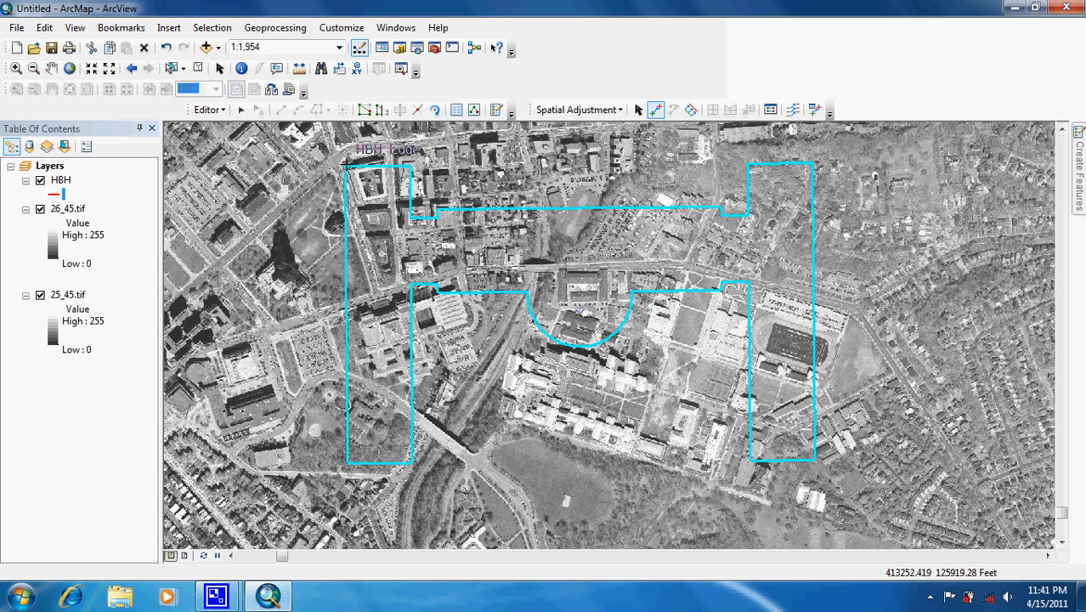
pyautogui.click(347, 166)
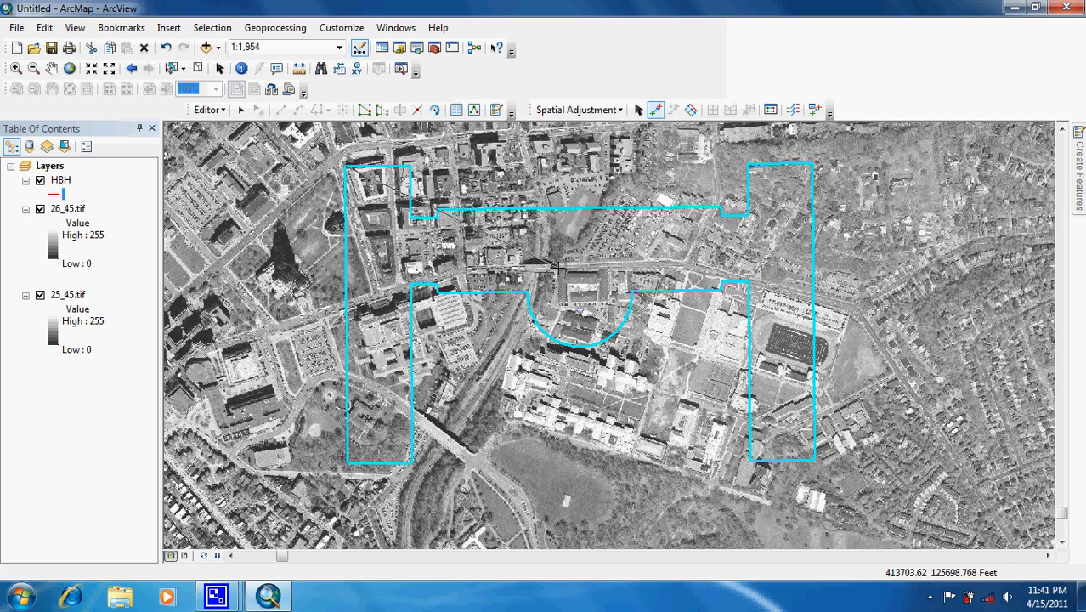
pyautogui.click(556, 267)
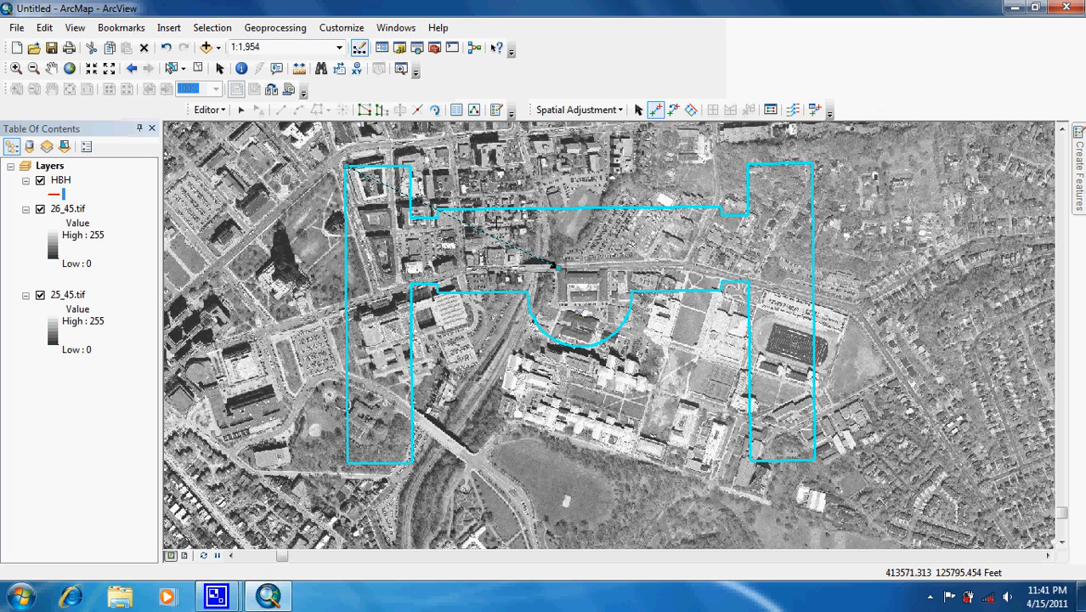
pyautogui.click(408, 167)
pyautogui.click(560, 268)
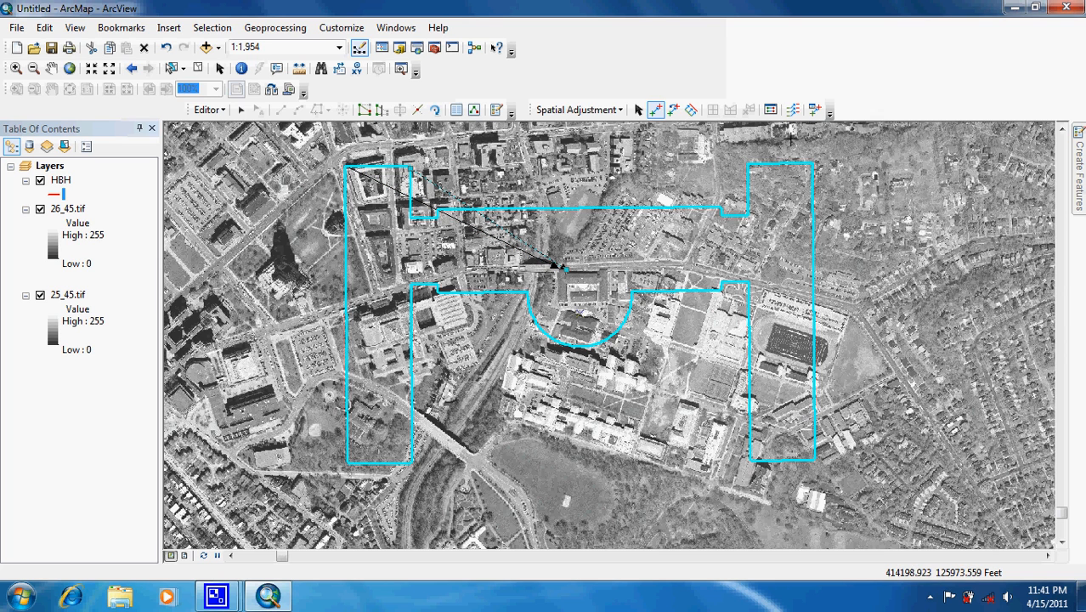
# Add displacement links from the two northern corners of the outline's east wing to the matching northeast corners of the aerial building.
pyautogui.click(747, 164)
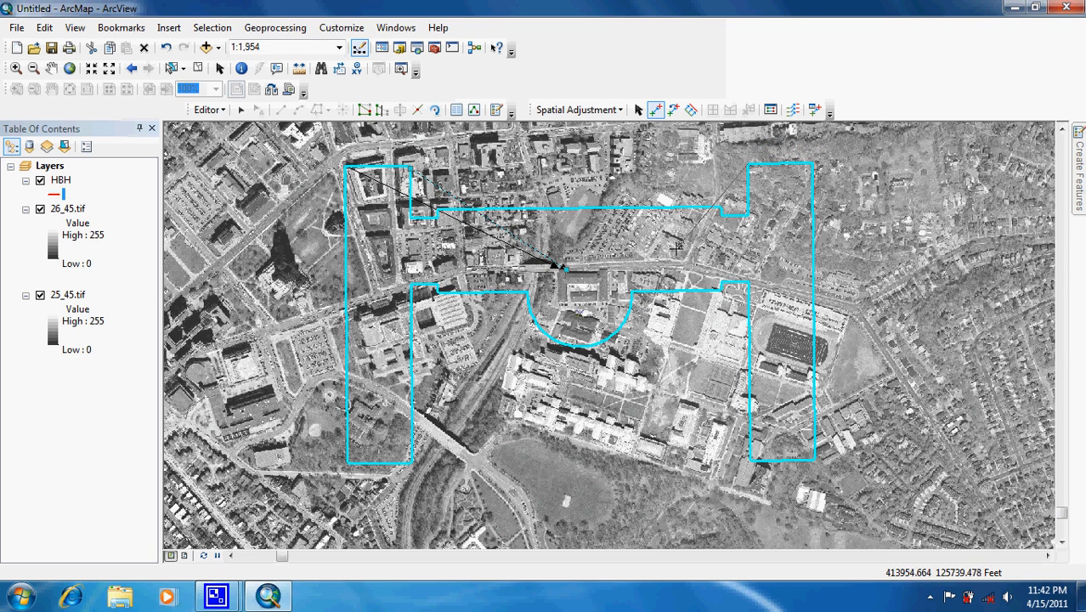
pyautogui.click(600, 269)
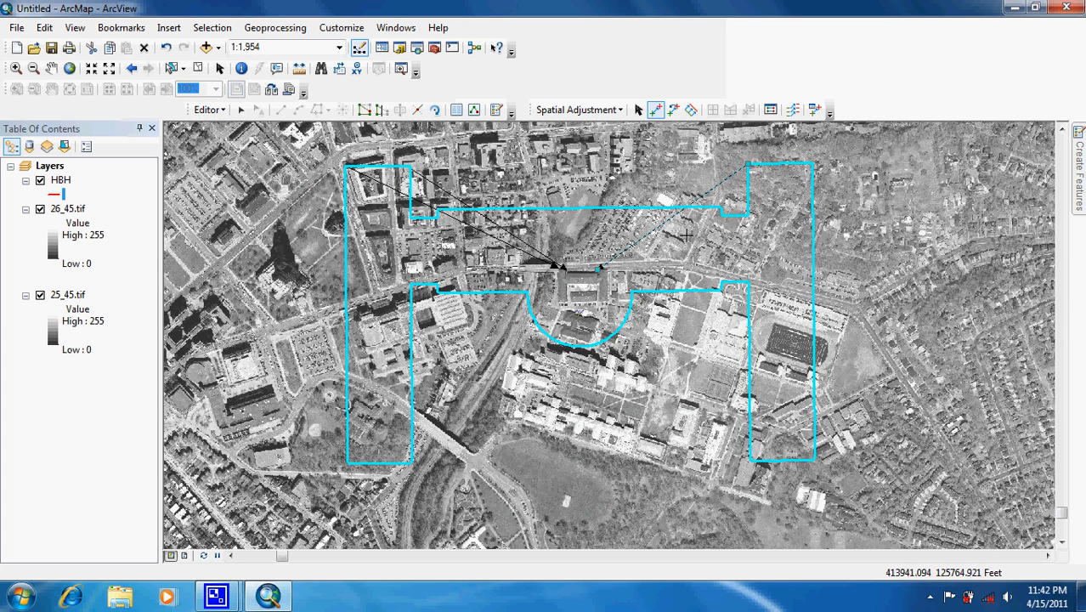
pyautogui.click(812, 162)
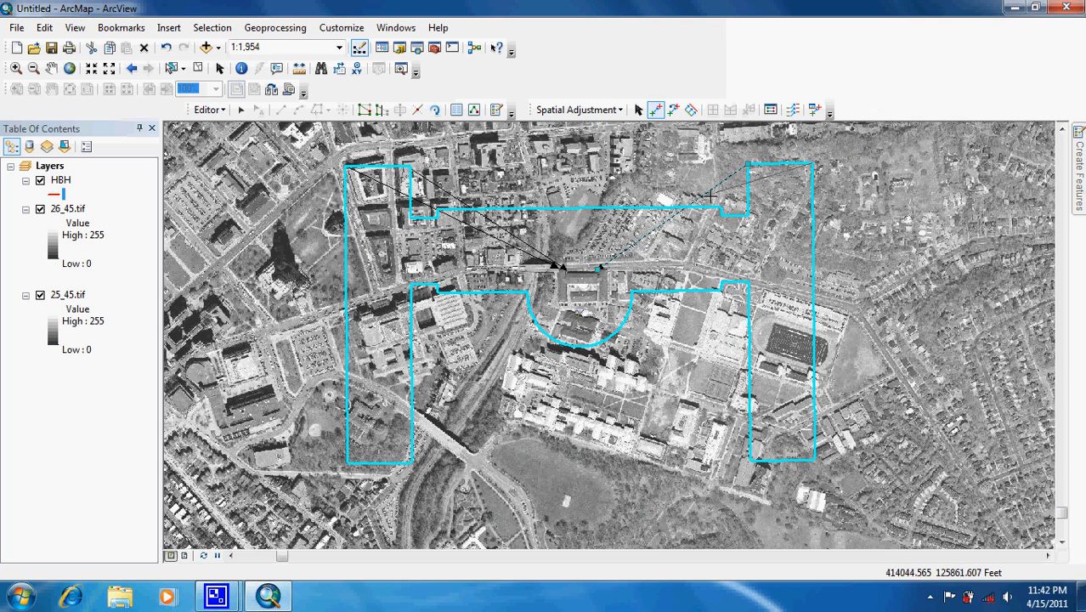
pyautogui.click(606, 269)
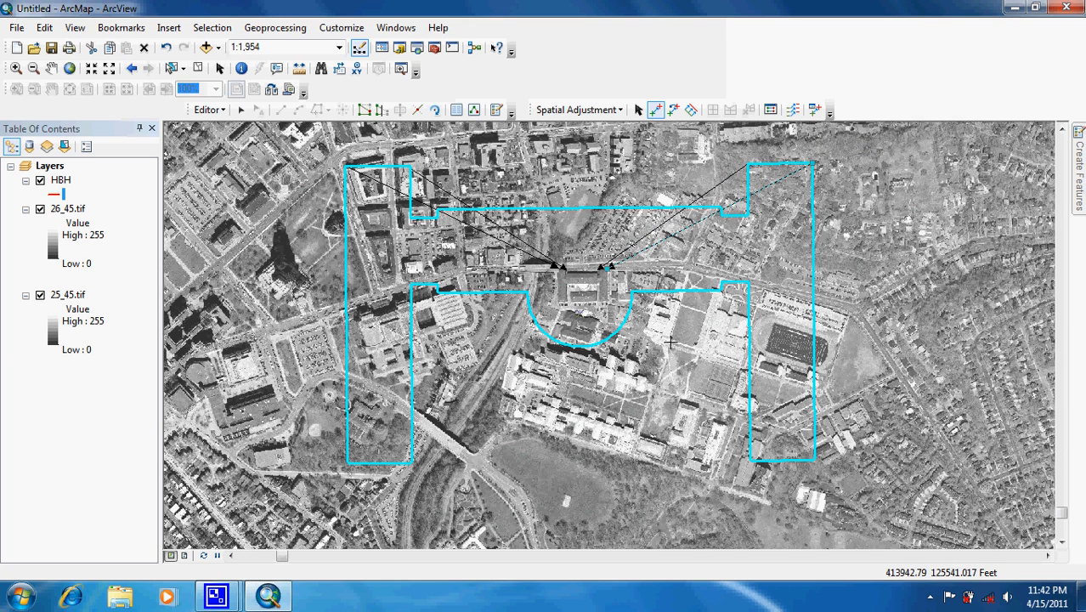
# Add displacement links from the wings' four southern corners and the arc's southernmost point to their matching points on the aerial building.
pyautogui.click(752, 460)
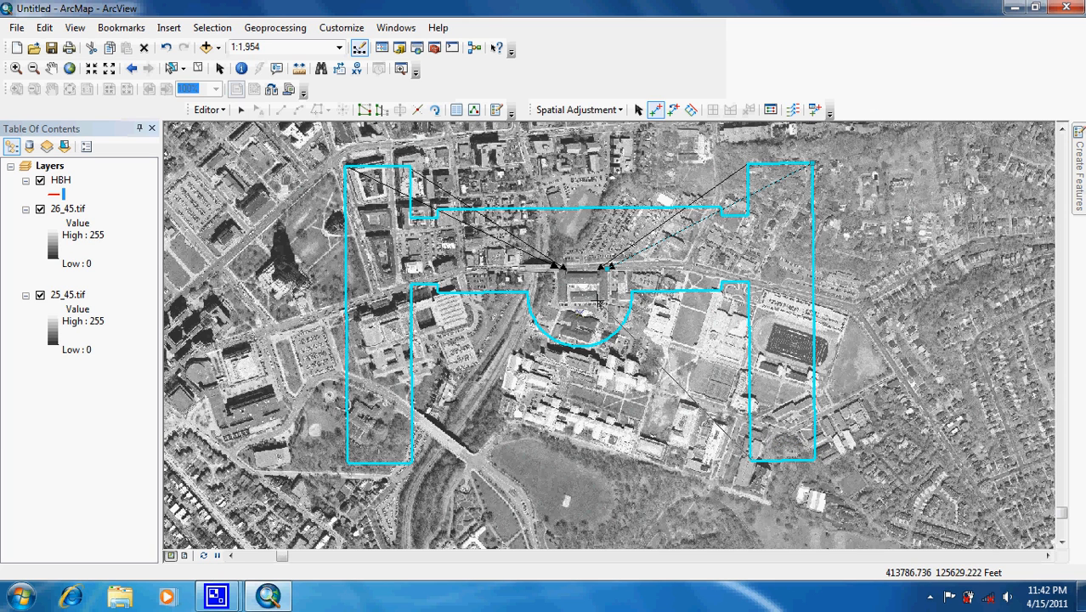
pyautogui.click(600, 303)
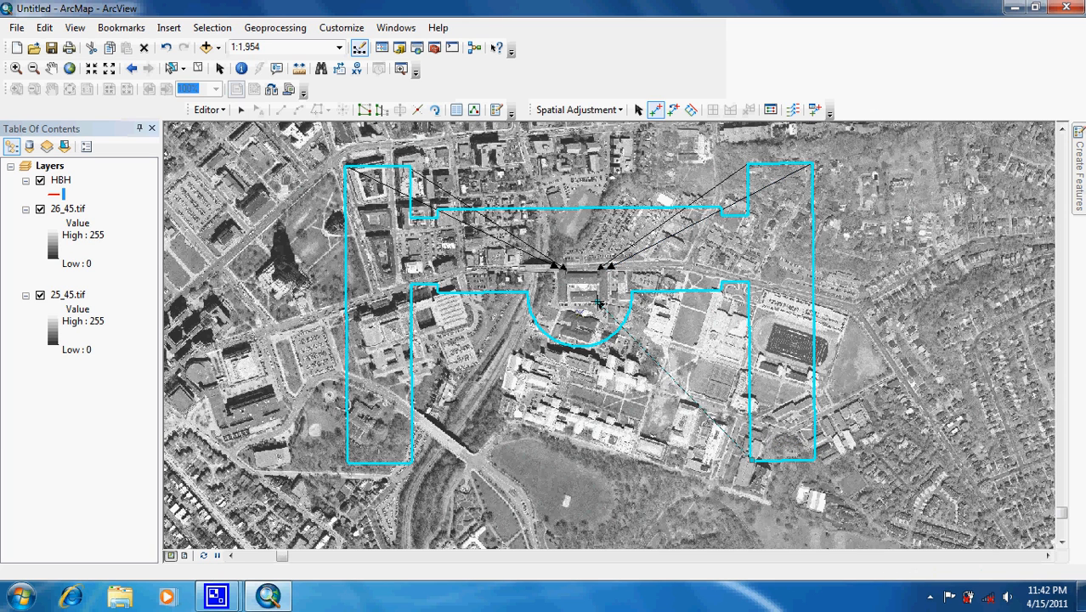
pyautogui.click(813, 460)
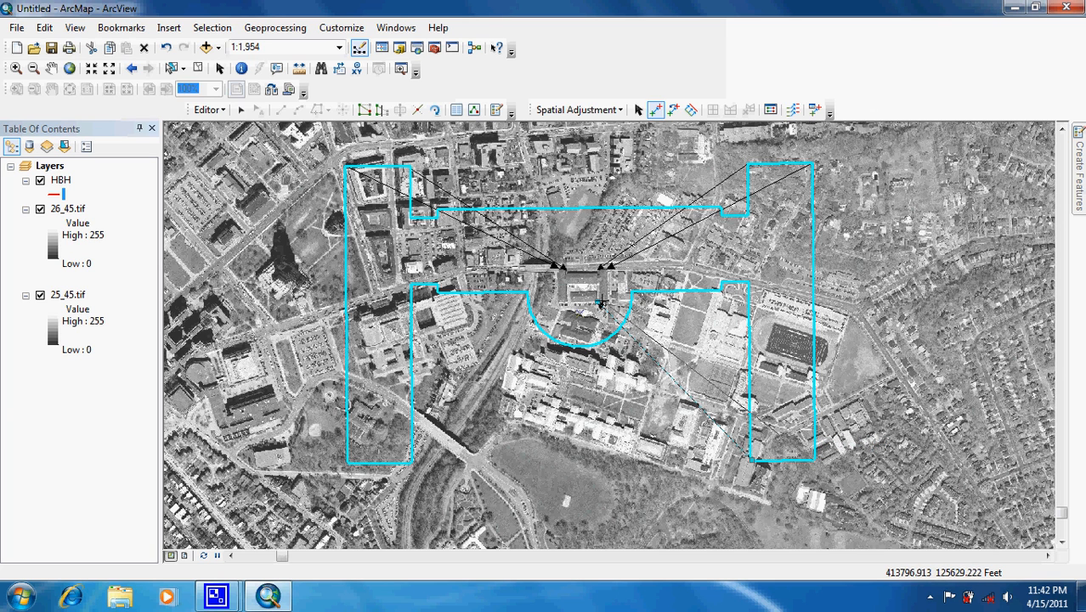
pyautogui.click(603, 304)
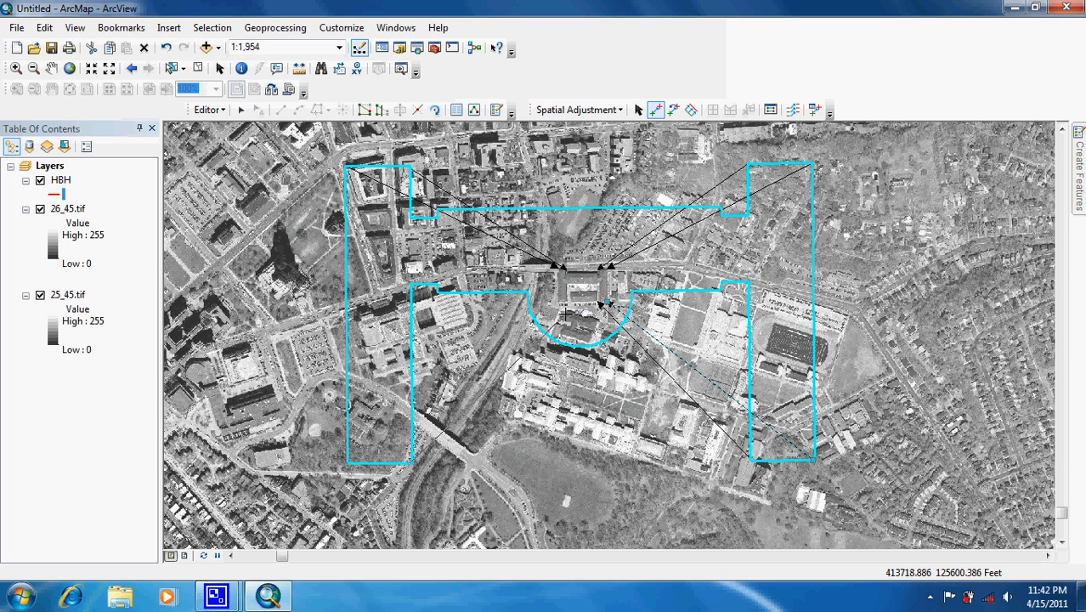
pyautogui.click(568, 303)
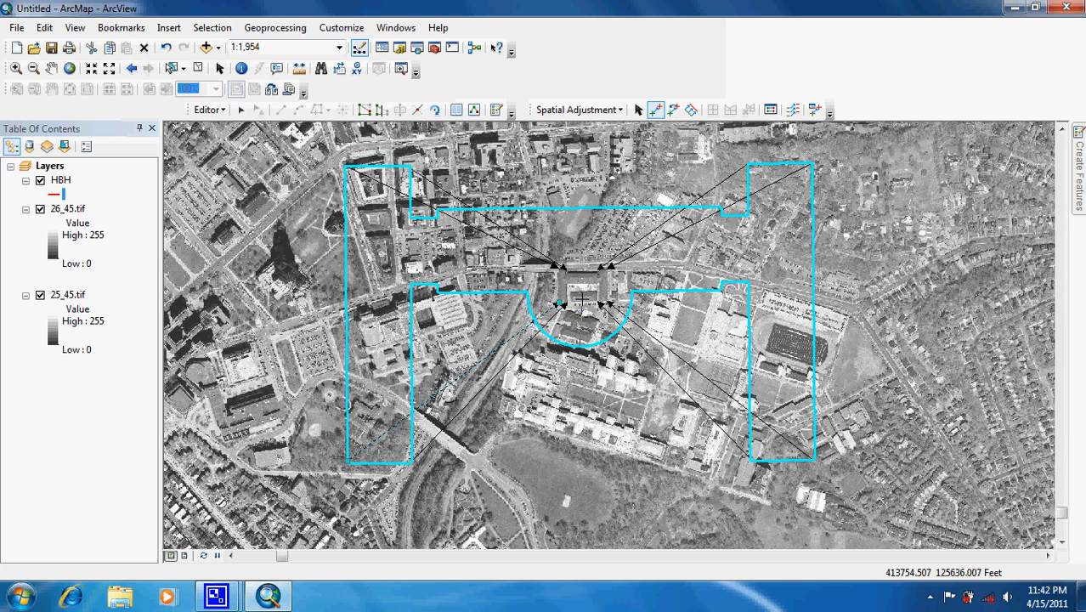
pyautogui.click(580, 304)
# Delete the displacement link that starts at the arc's southernmost point.
pyautogui.click(638, 112)
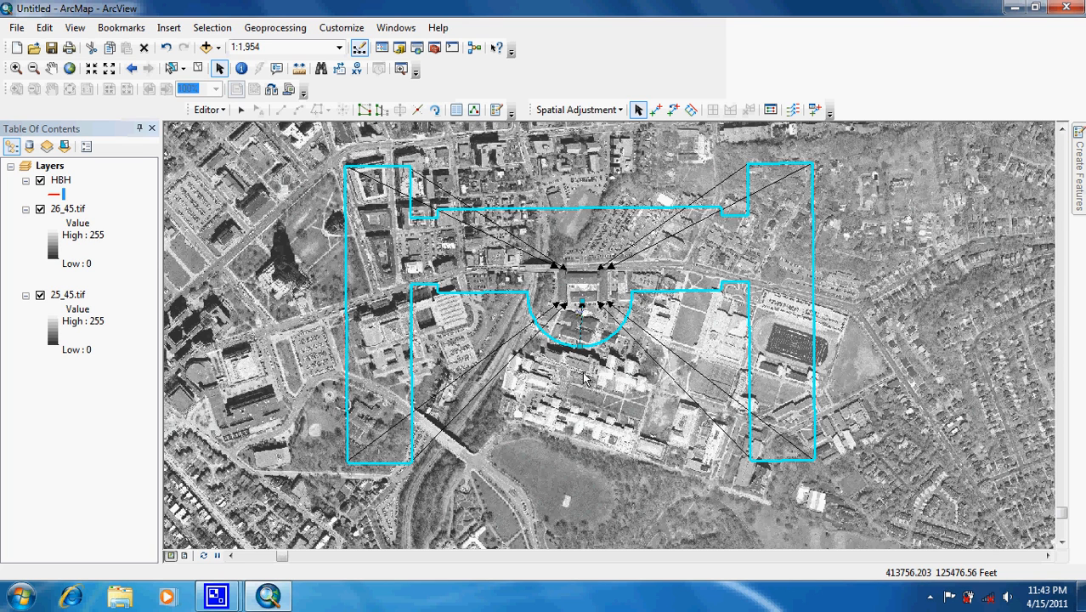
pyautogui.click(582, 314)
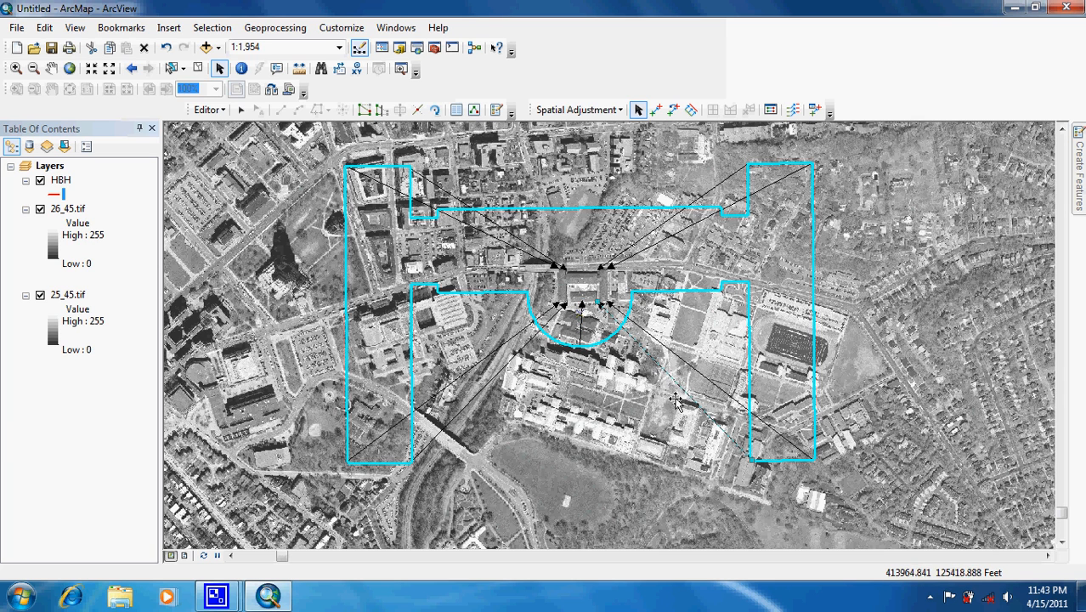
pyautogui.click(663, 374)
pyautogui.click(583, 325)
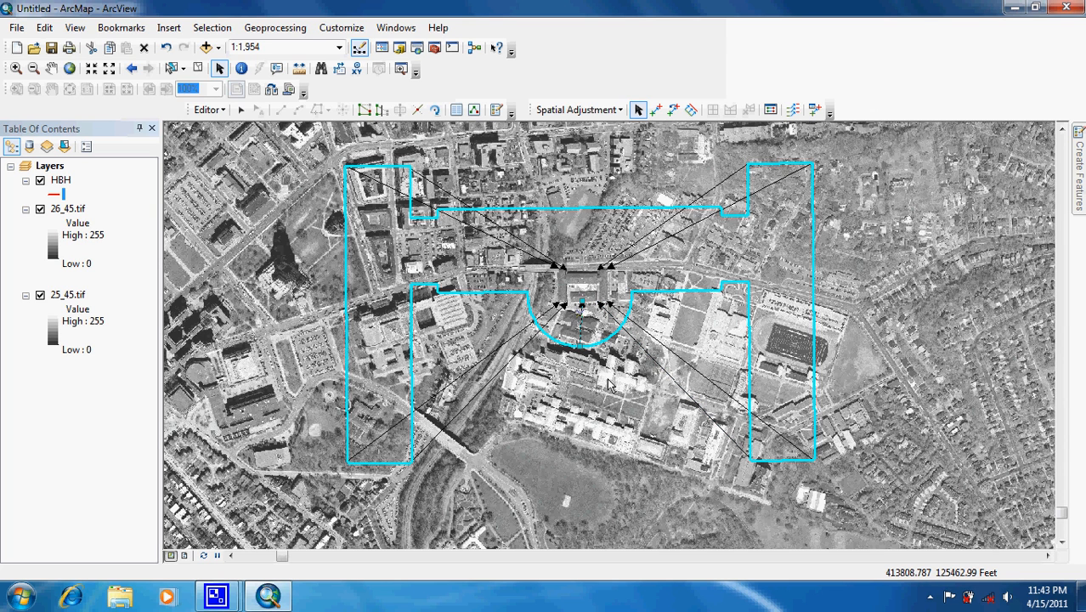
pyautogui.click(674, 111)
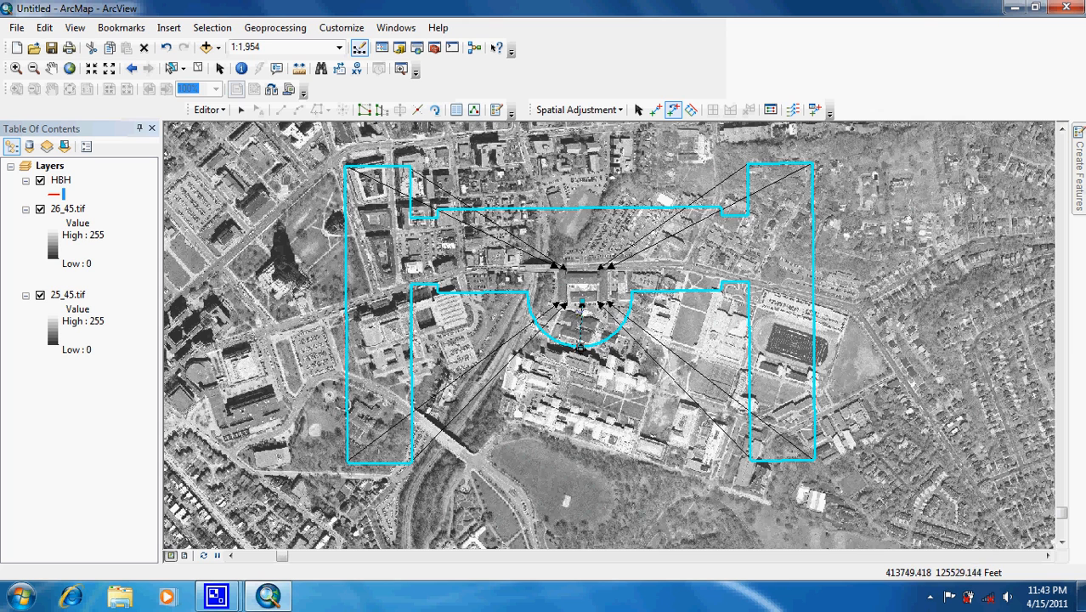
pyautogui.moveTo(581, 347); pyautogui.dragTo(598, 344)
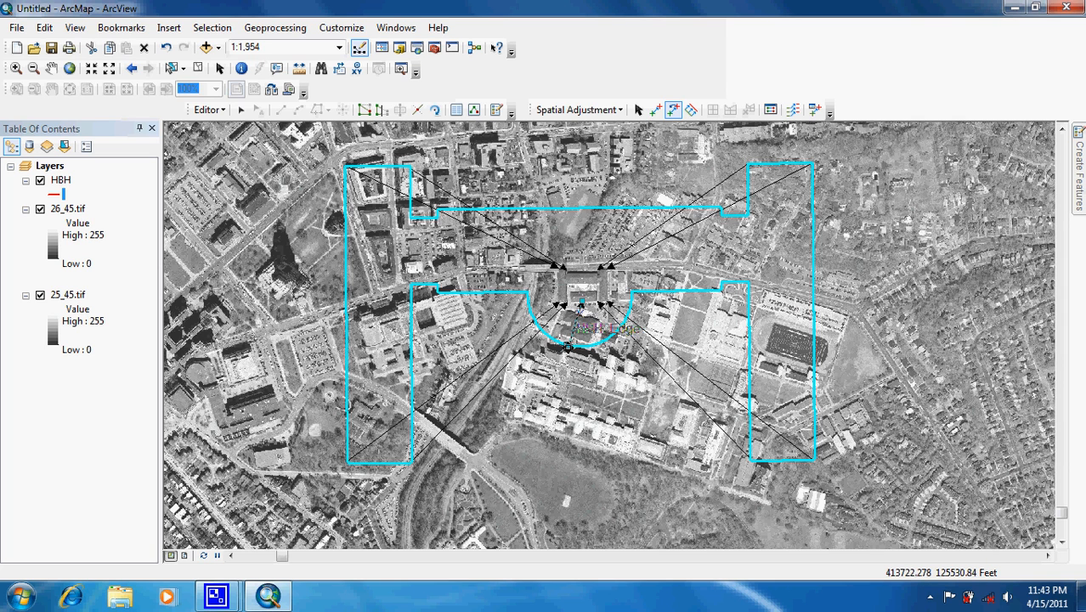
pyautogui.rightClick(567, 346)
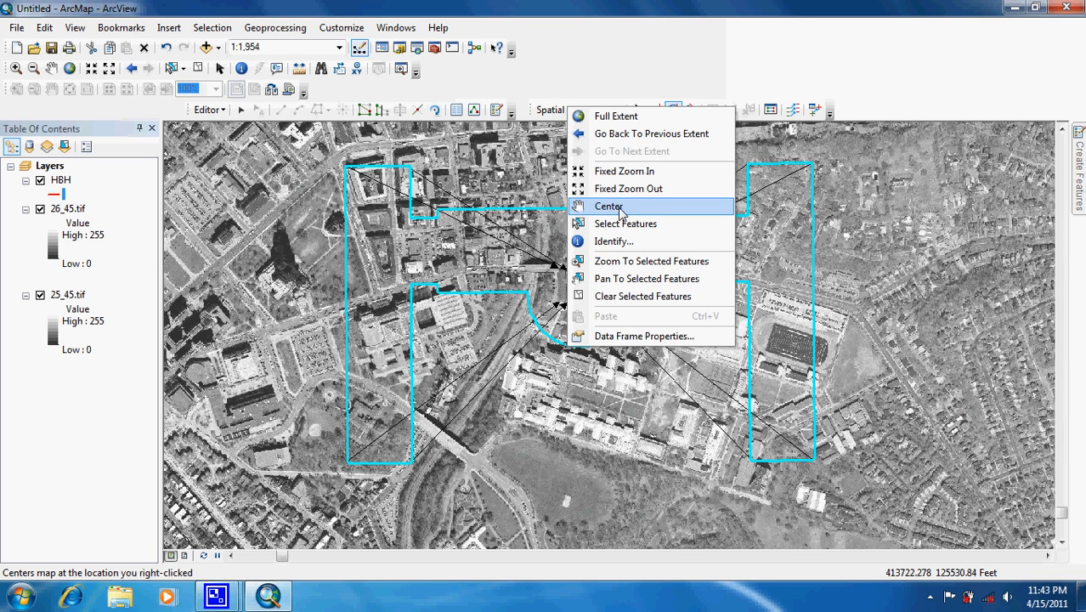
pyautogui.click(604, 392)
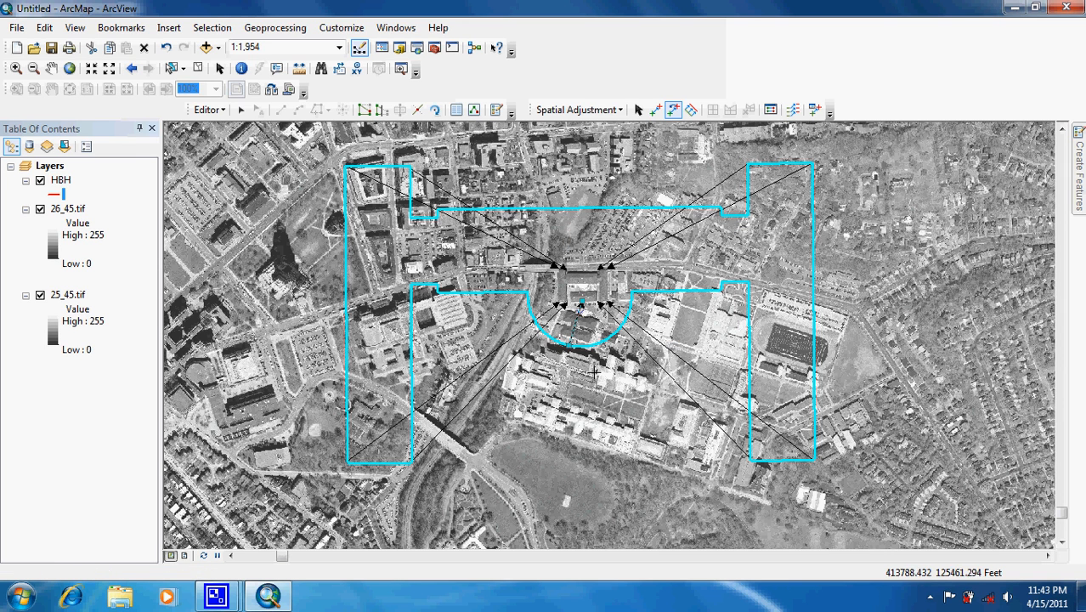
pyautogui.click(639, 110)
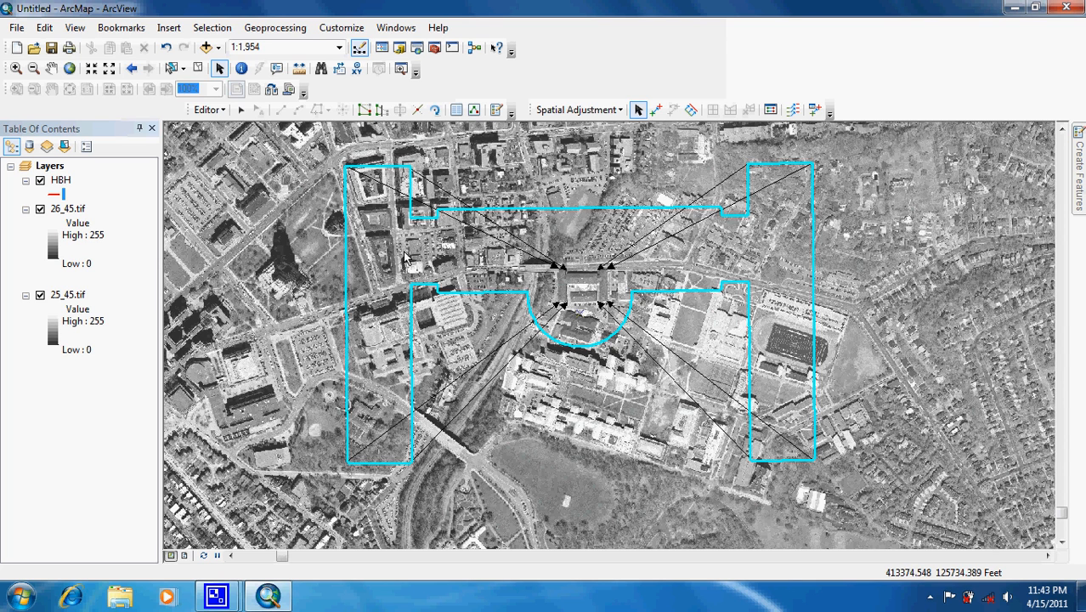
# Modify the link for the west wing's outer northern corner so its end sits on the aerial building's northwest corner.
pyautogui.click(15, 68)
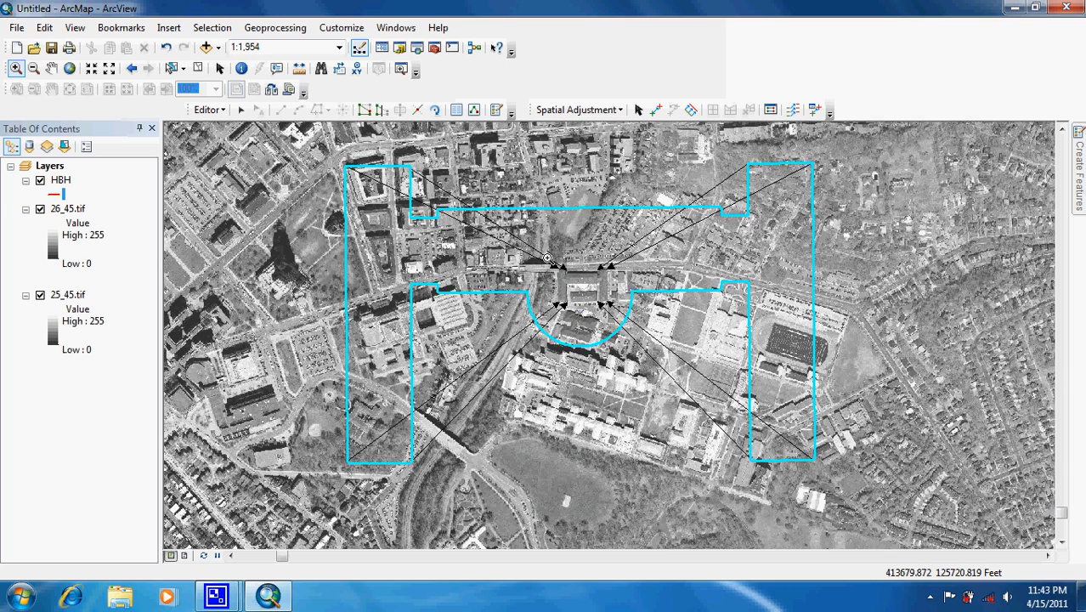
pyautogui.moveTo(547, 259); pyautogui.dragTo(636, 326)
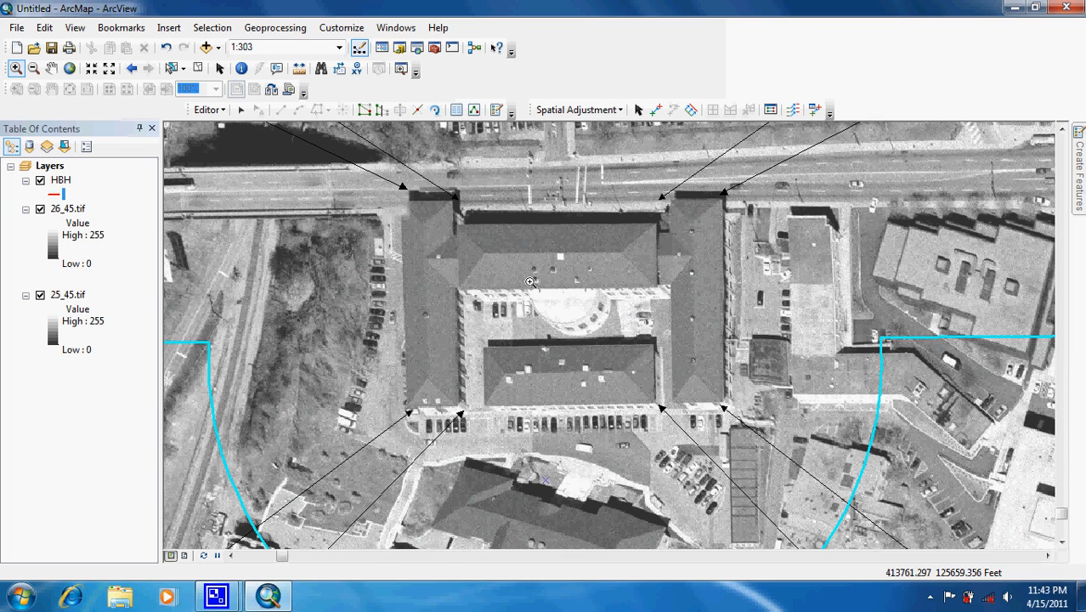
pyautogui.click(657, 111)
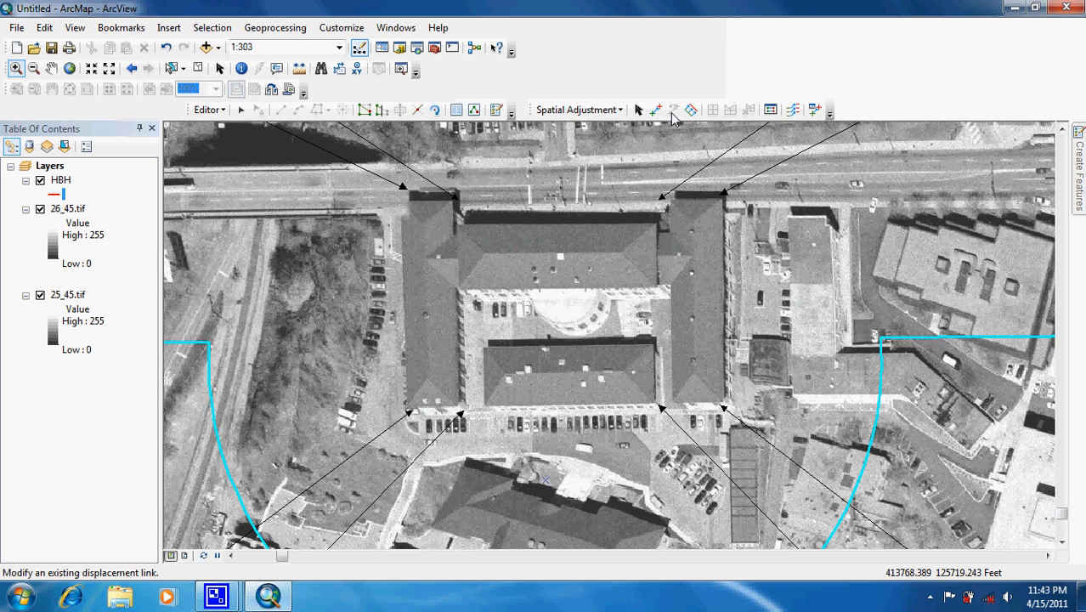
pyautogui.click(639, 112)
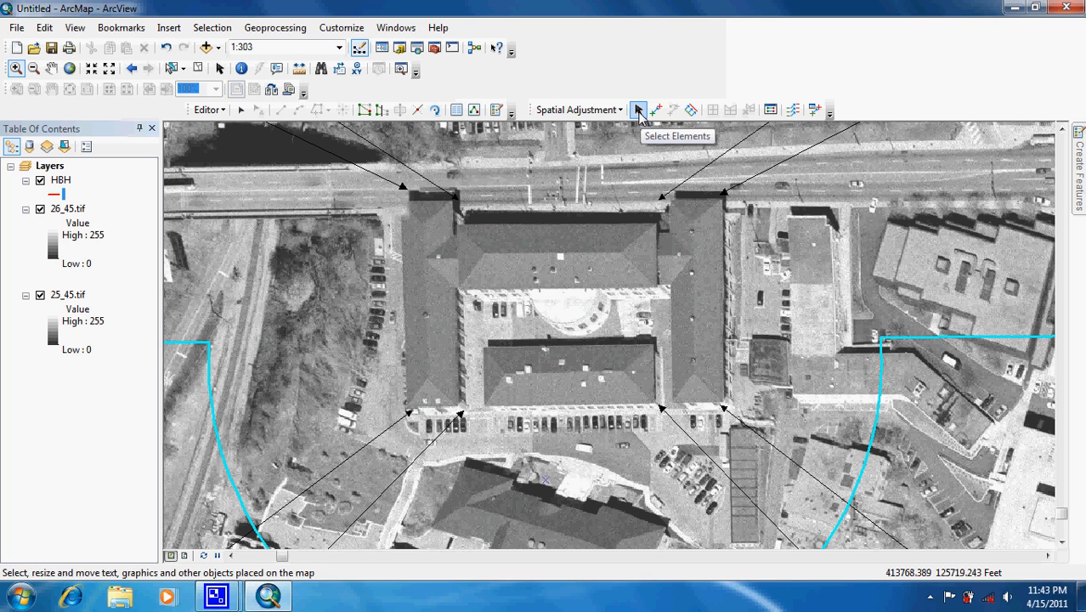
pyautogui.click(404, 189)
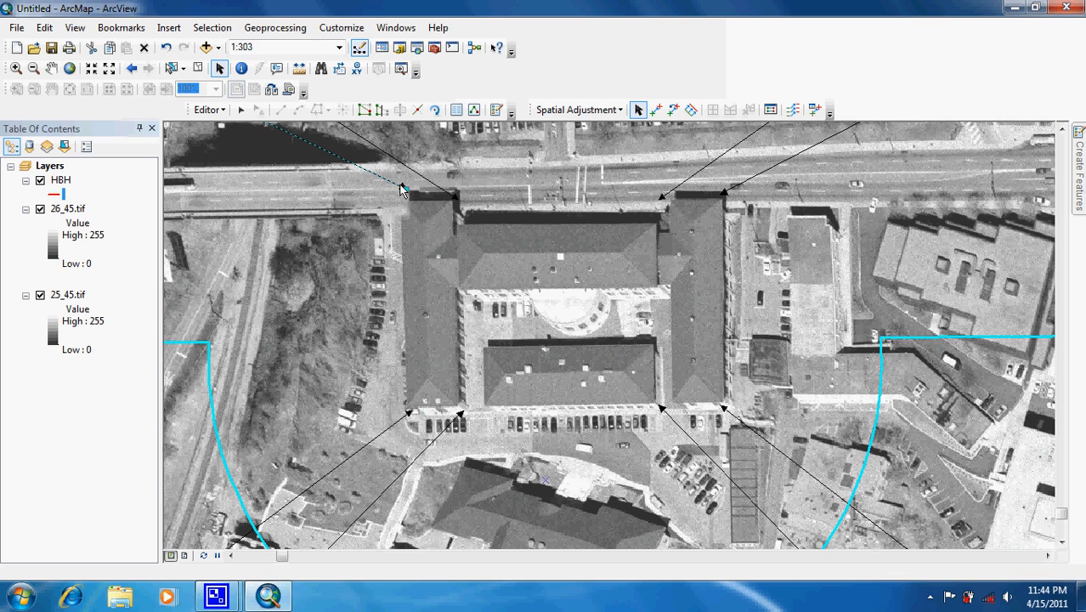
pyautogui.click(676, 112)
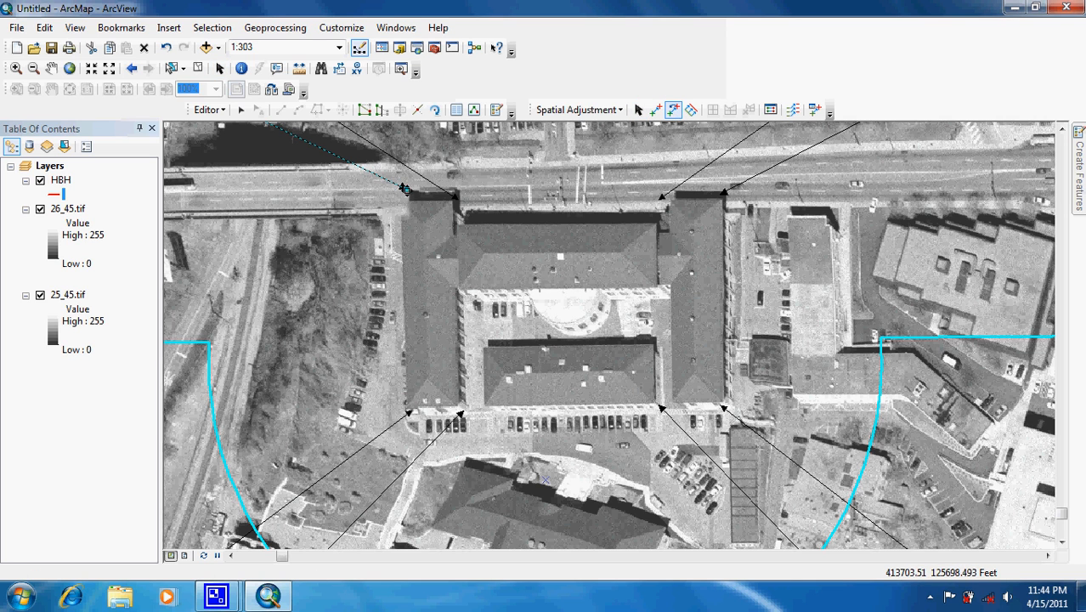
pyautogui.moveTo(405, 189); pyautogui.dragTo(411, 196)
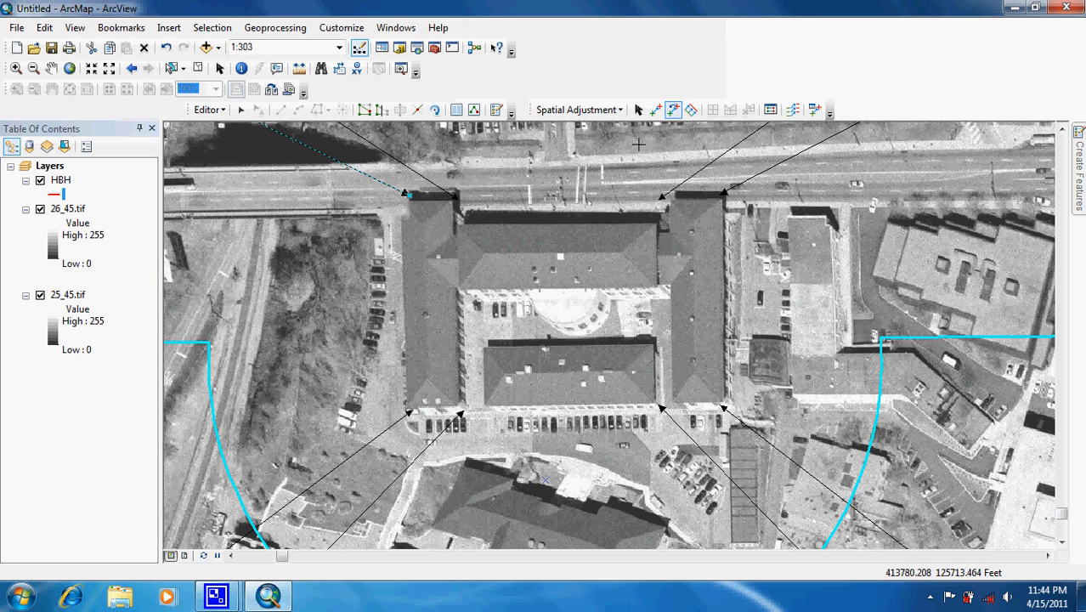
# Move the end of the link for the east wing's inner northern corner onto that roof corner in the aerial image.
pyautogui.click(638, 109)
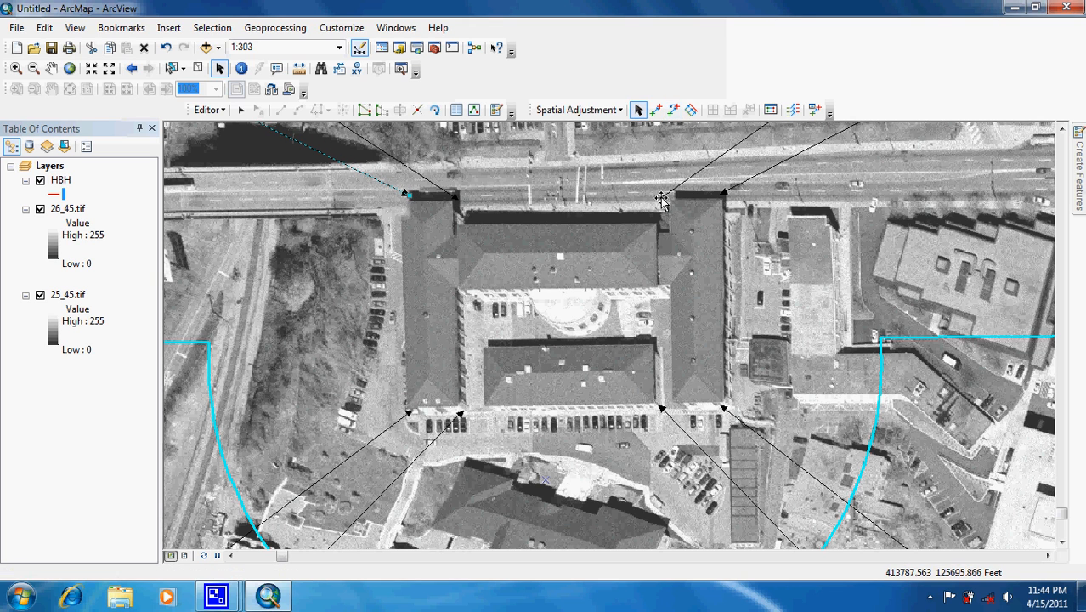
pyautogui.click(661, 199)
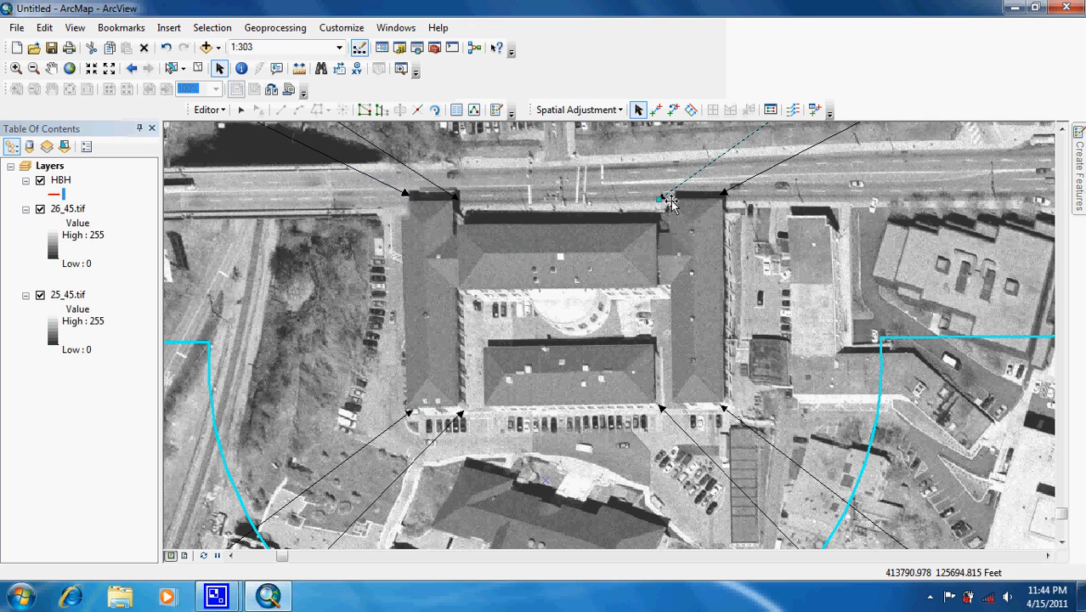
pyautogui.click(673, 109)
pyautogui.moveTo(660, 198); pyautogui.dragTo(669, 201)
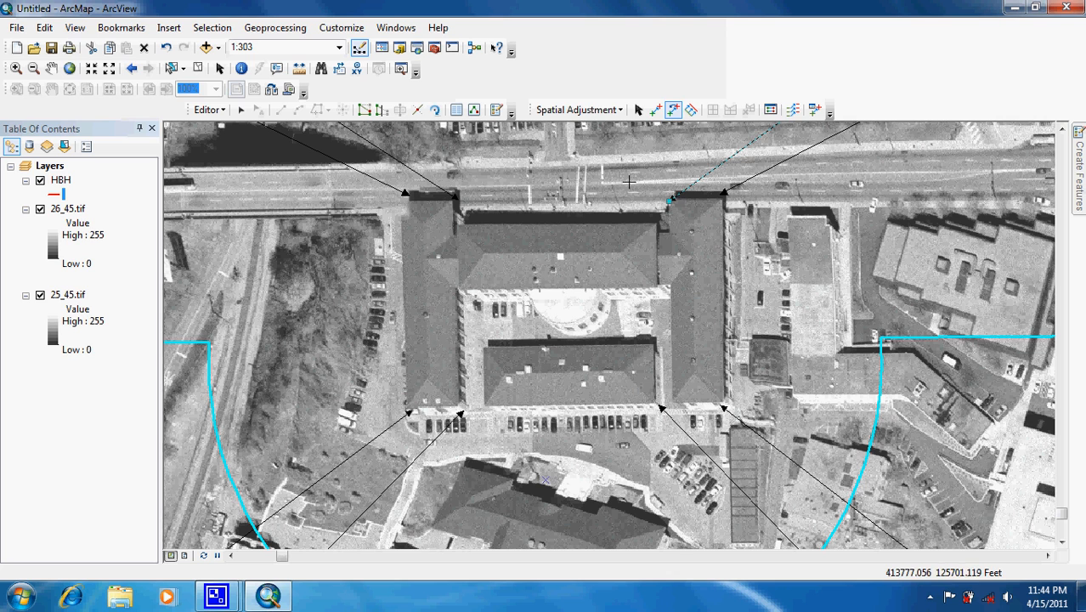
# Shift the end of the link for the east wing's outer northern corner slightly south onto the aerial building's northeast roof corner.
pyautogui.click(638, 109)
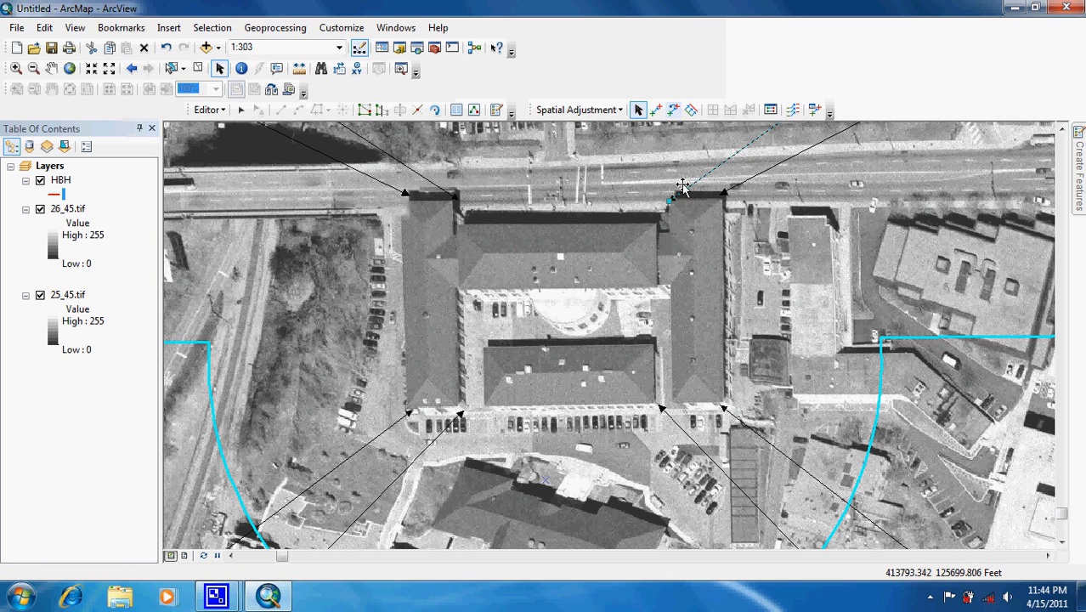
pyautogui.click(737, 218)
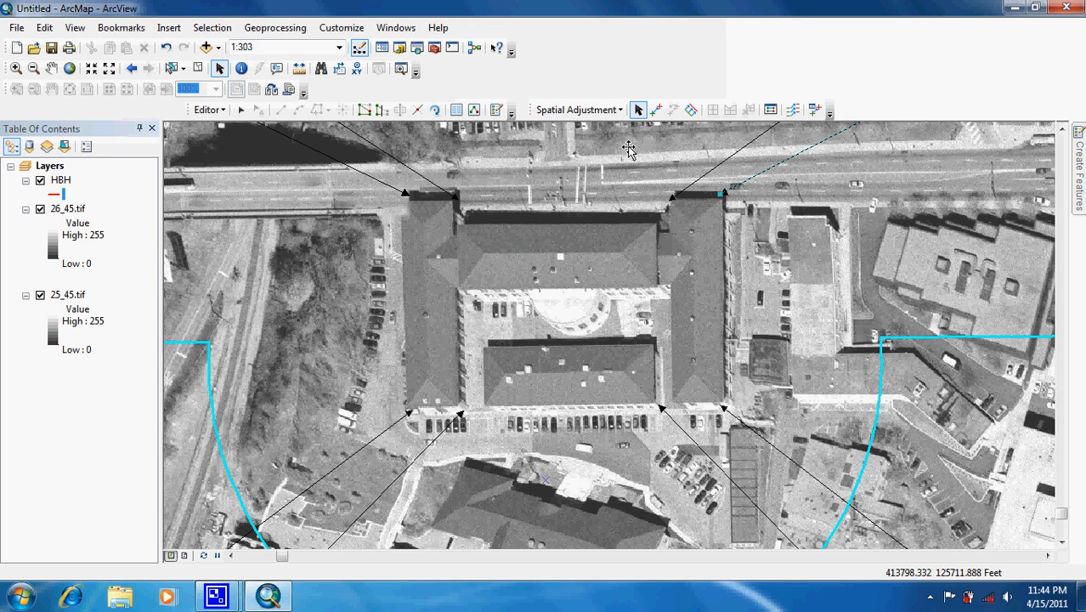
pyautogui.click(672, 110)
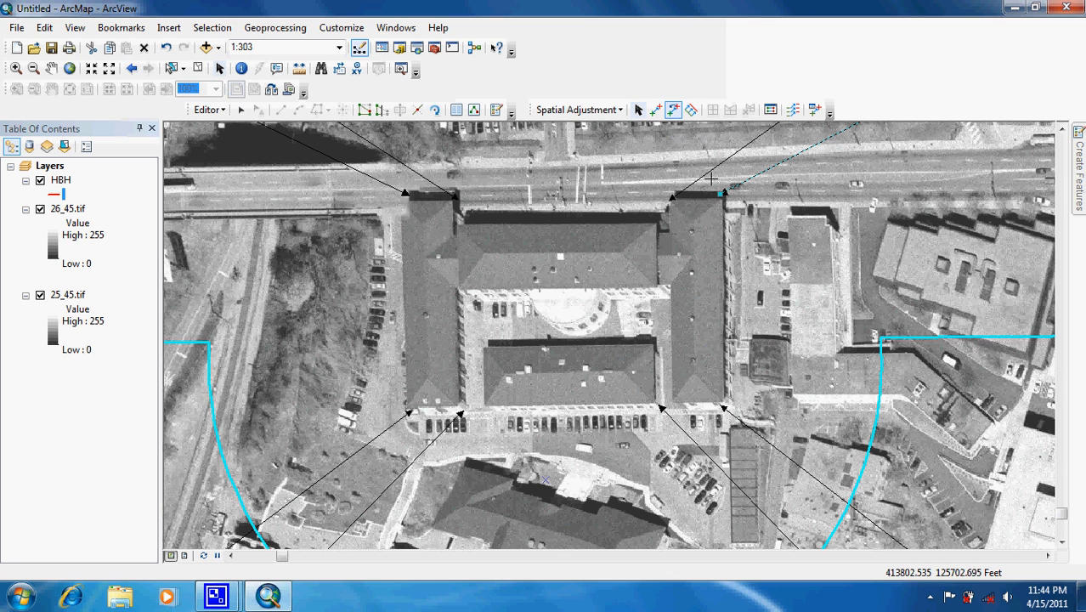
pyautogui.moveTo(722, 194); pyautogui.dragTo(721, 202)
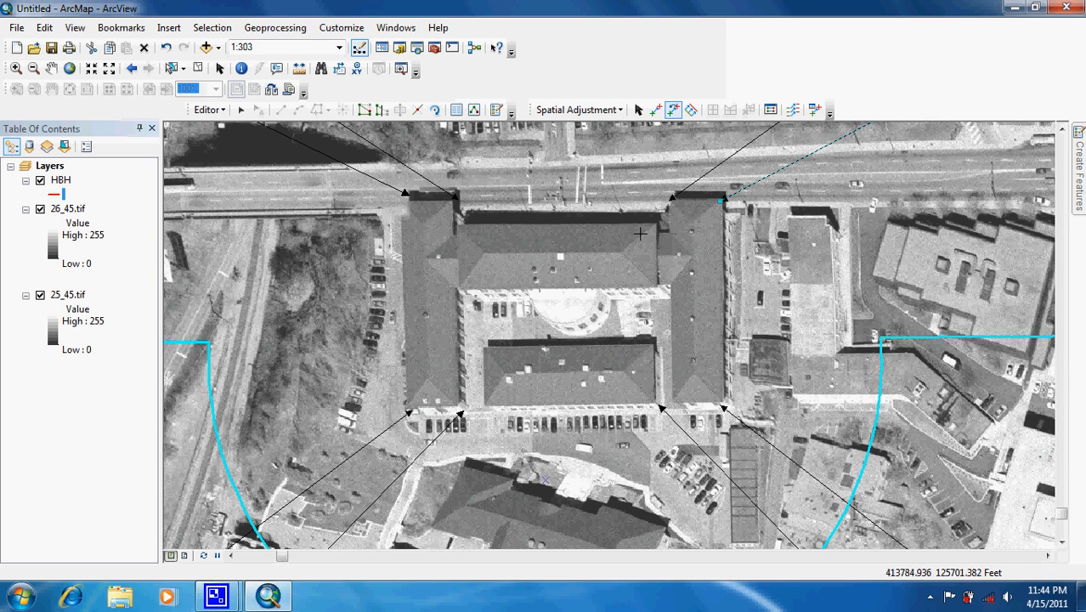
# Move the end of the link for the east wing's inner southern corner onto that roof corner in the aerial image.
pyautogui.click(638, 110)
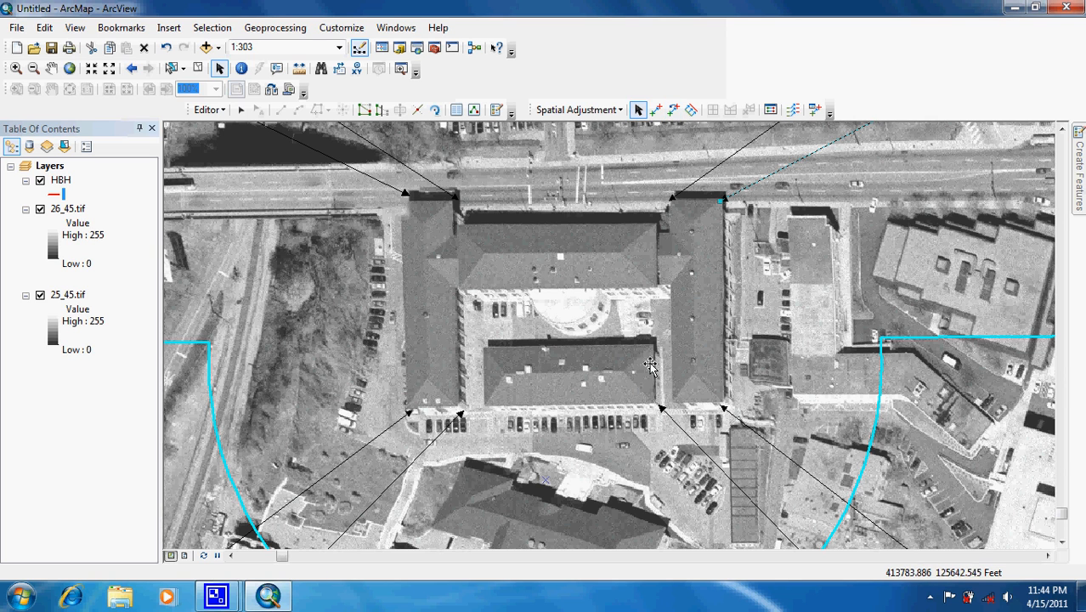
pyautogui.click(673, 109)
pyautogui.moveTo(660, 407); pyautogui.dragTo(673, 400)
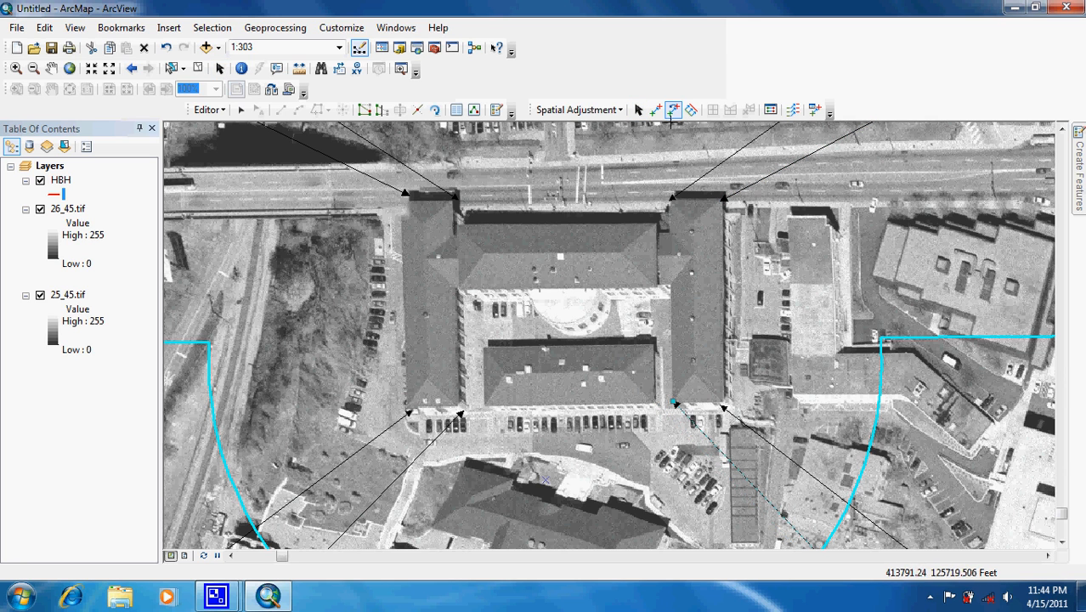
pyautogui.click(638, 110)
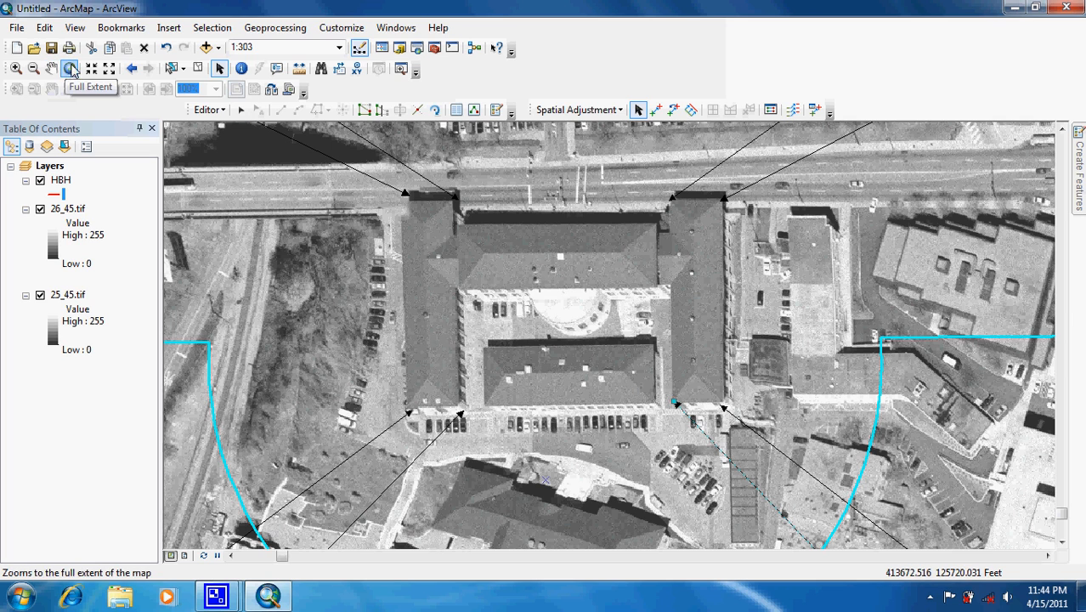
# Apply the spatial adjustment to the HBH outline and inspect its fit on the aerial building up close.
pyautogui.click(131, 69)
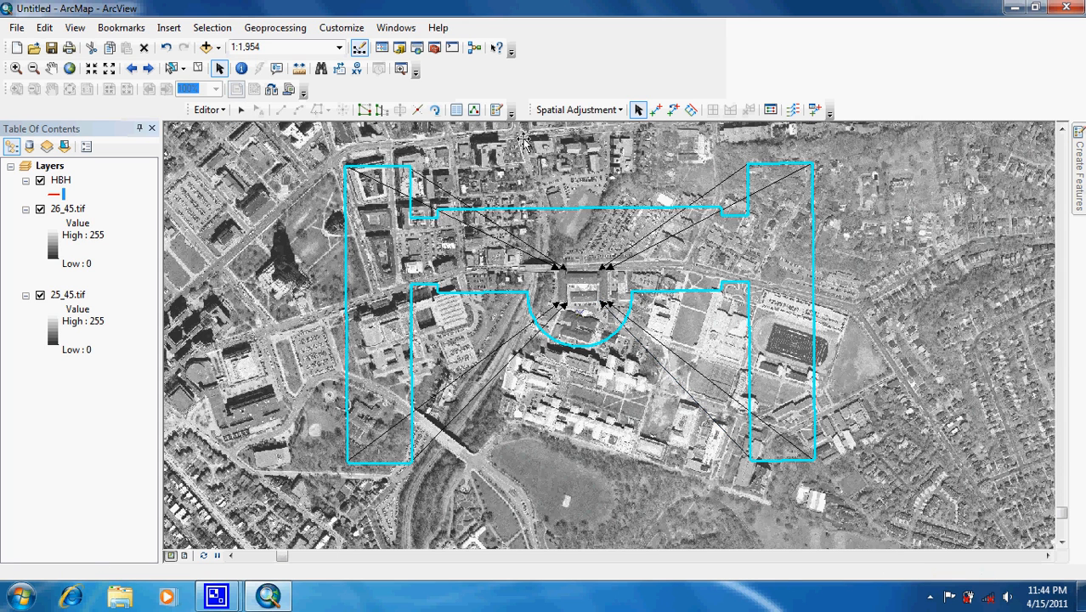
pyautogui.click(578, 109)
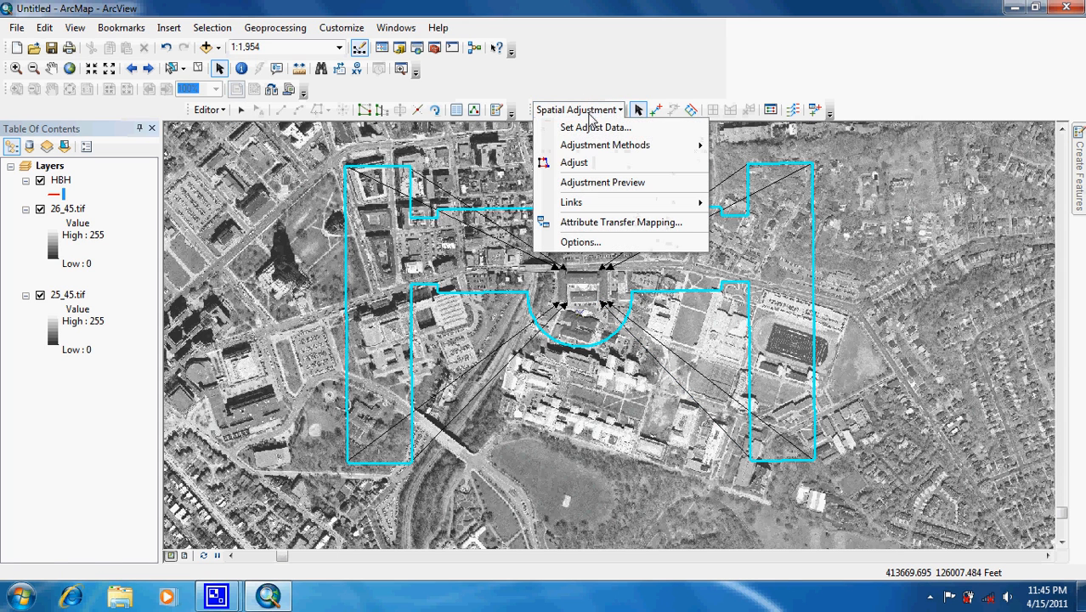
pyautogui.click(582, 164)
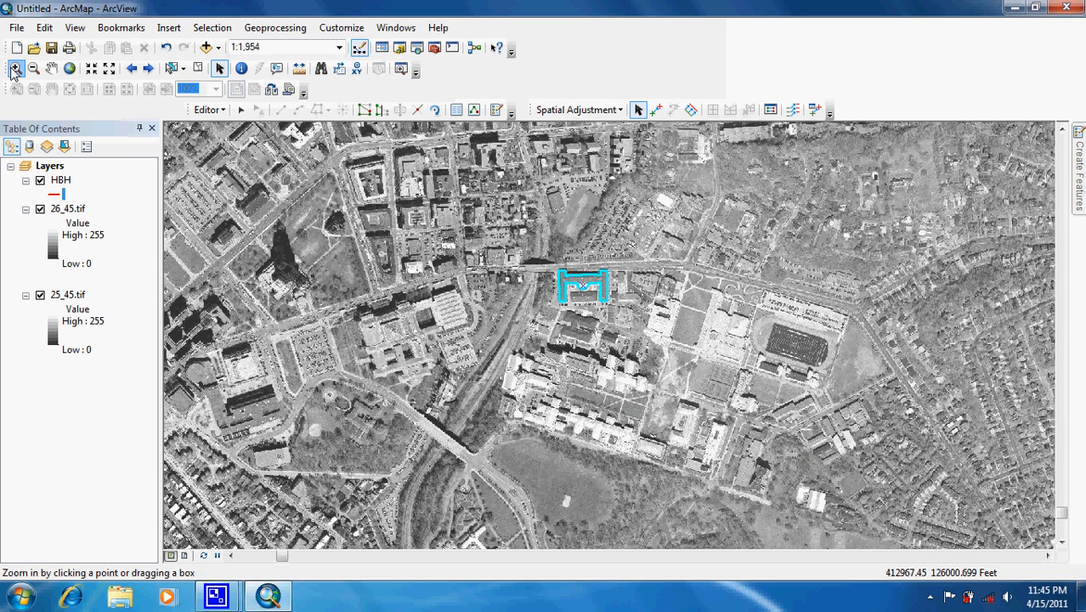
pyautogui.click(13, 70)
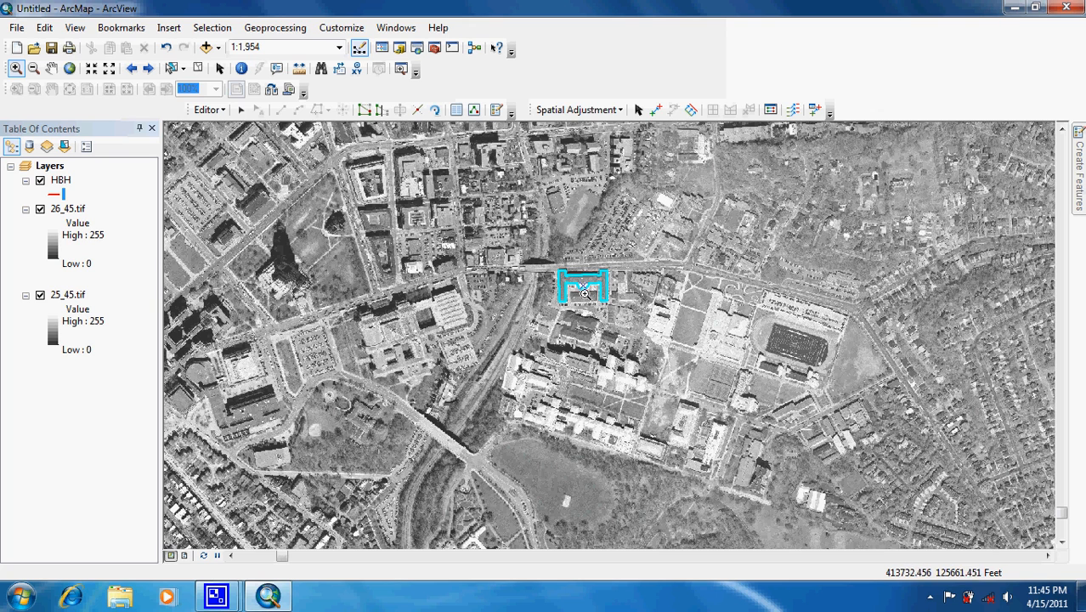
pyautogui.moveTo(552, 266); pyautogui.dragTo(633, 317)
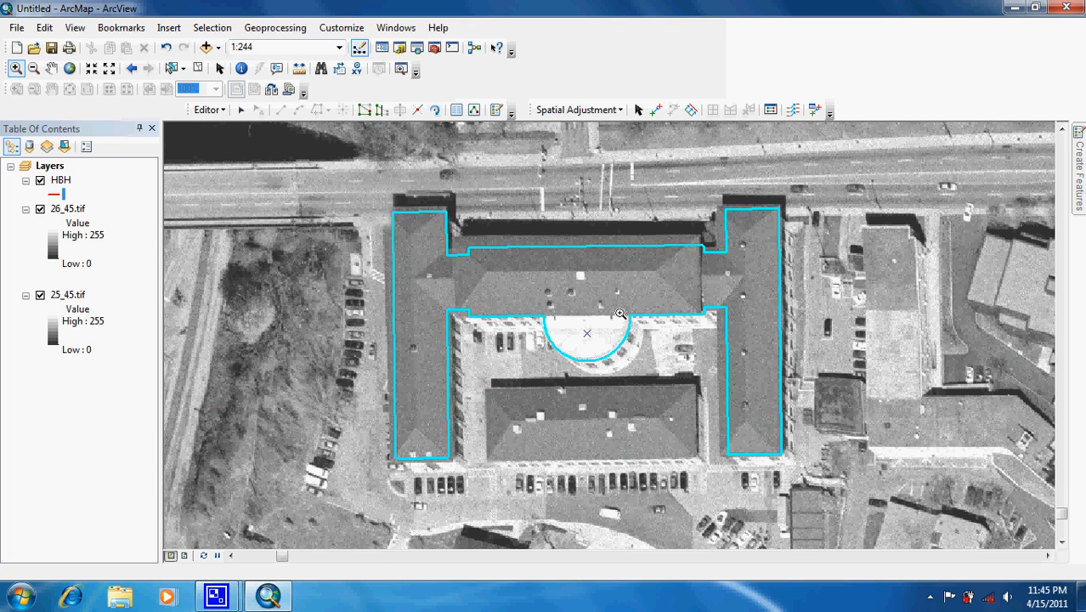